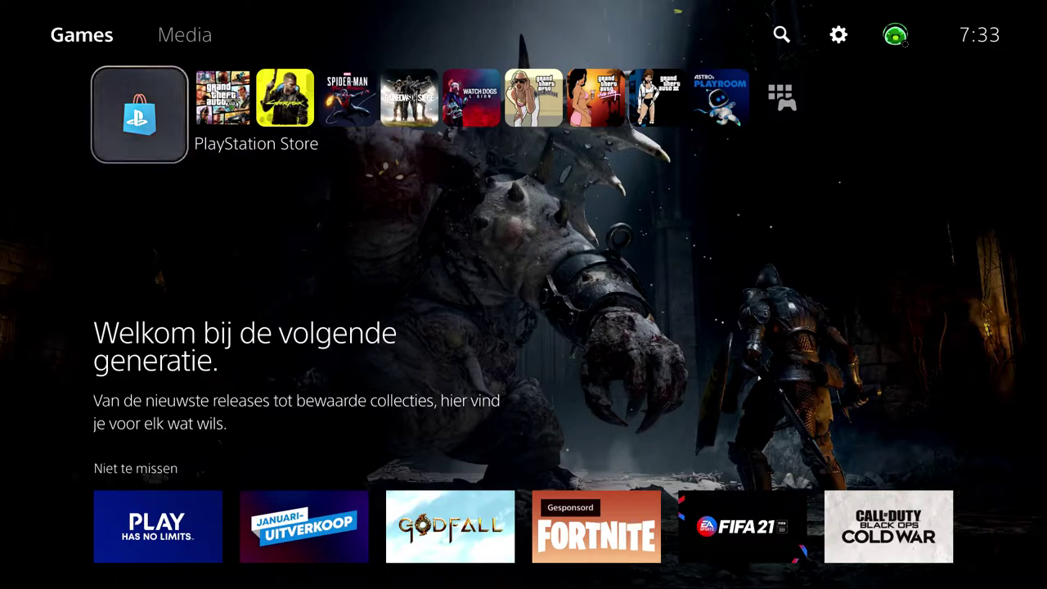
# From the Control Center, choose Switch User on the current profile
pyautogui.press('super')
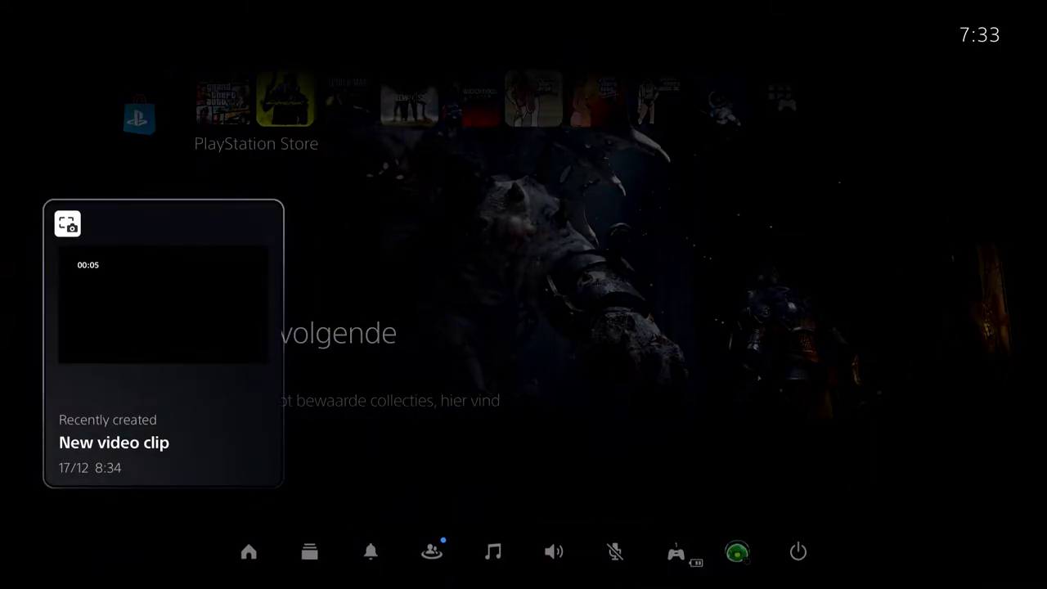
pyautogui.press('Down')
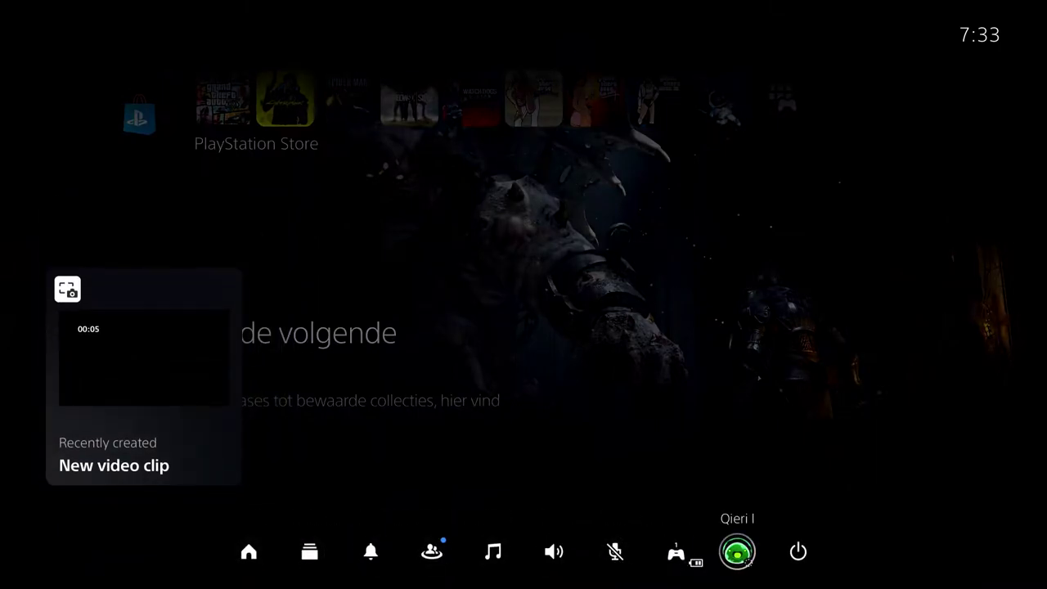
pyautogui.press('Return')
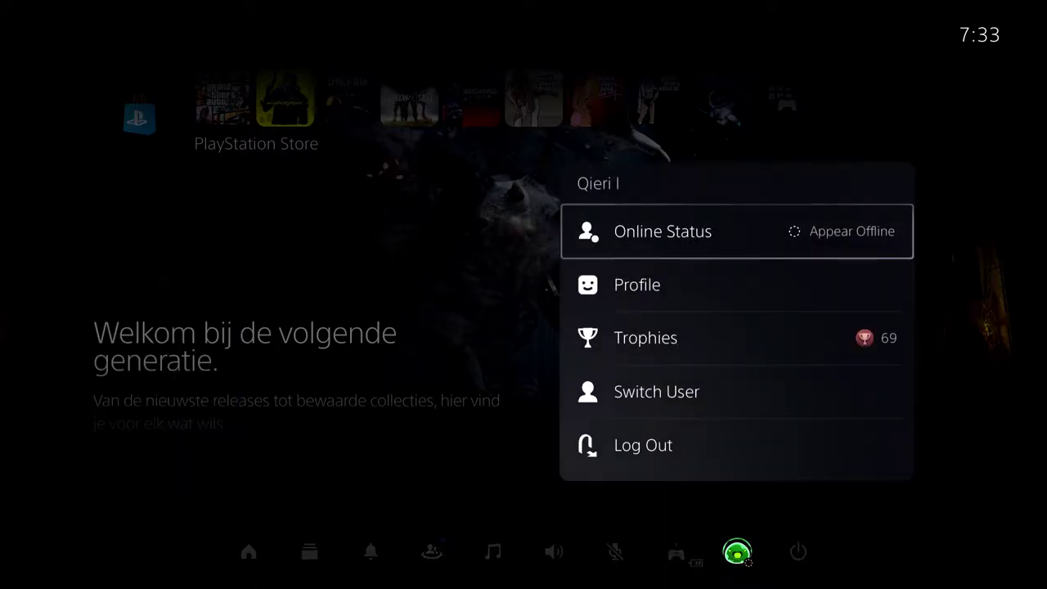
pyautogui.press('Down')
pyautogui.press('Down')
pyautogui.press('Down')
pyautogui.press('Down')
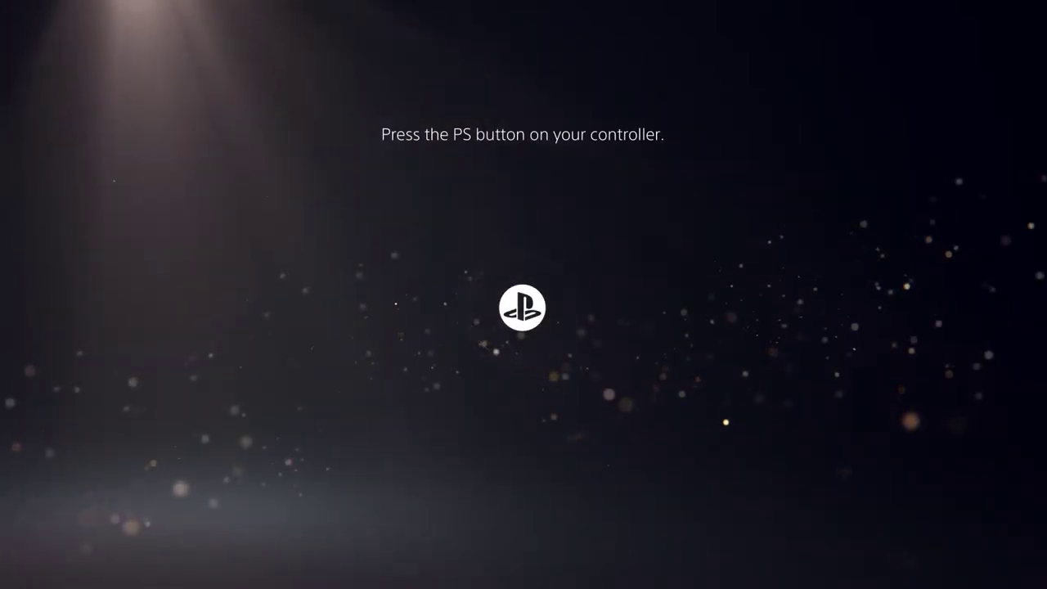
# Choose Add User on the login screen
pyautogui.press('Escape')
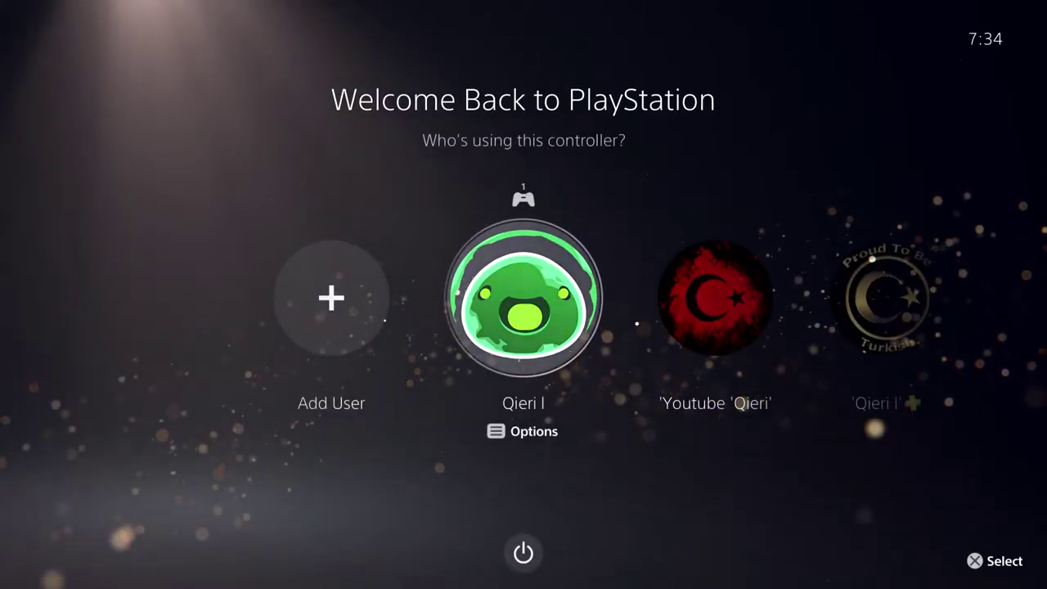
pyautogui.press('Left')
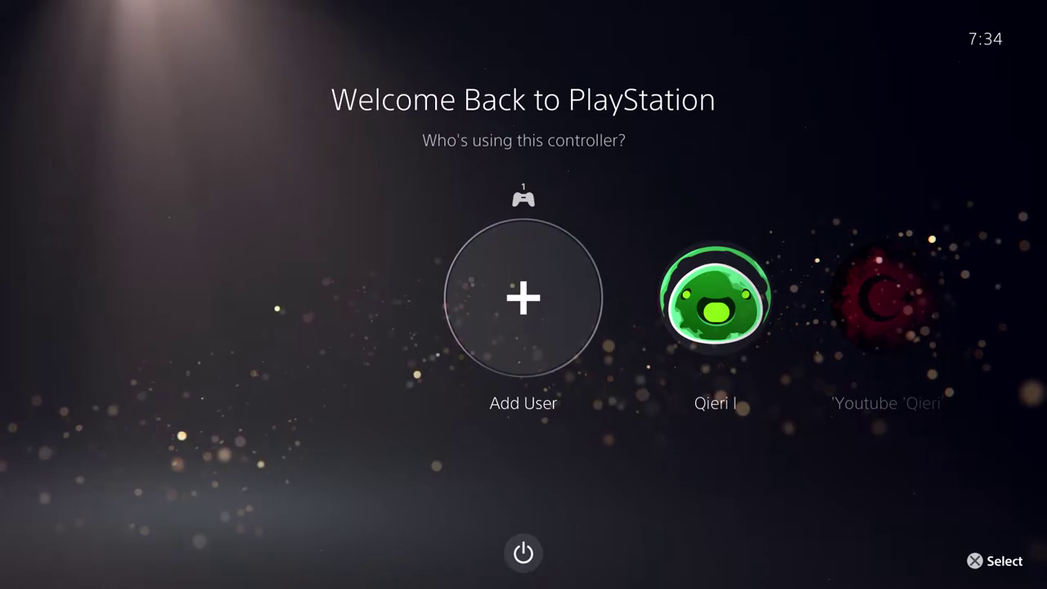
pyautogui.press('Return')
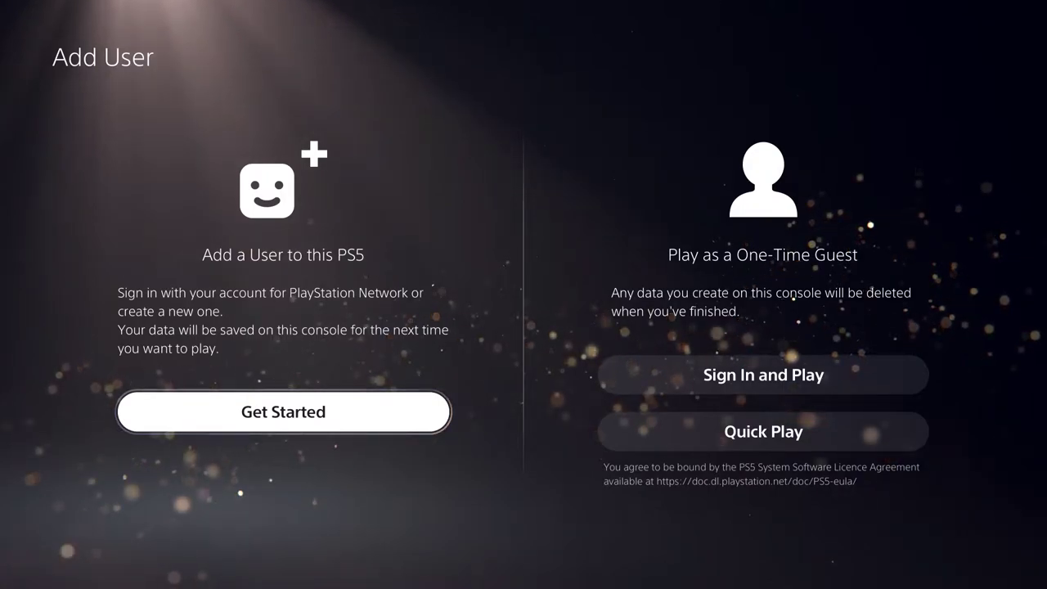
# Look at the one-time guest option, then start adding a permanent user to this PS5
pyautogui.press('Right')
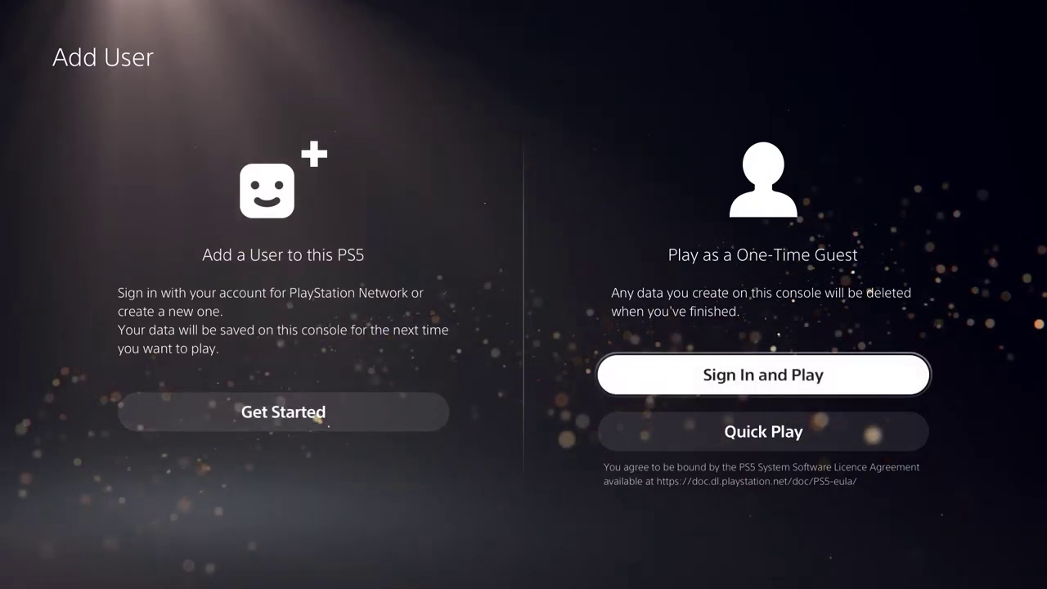
pyautogui.press('Down')
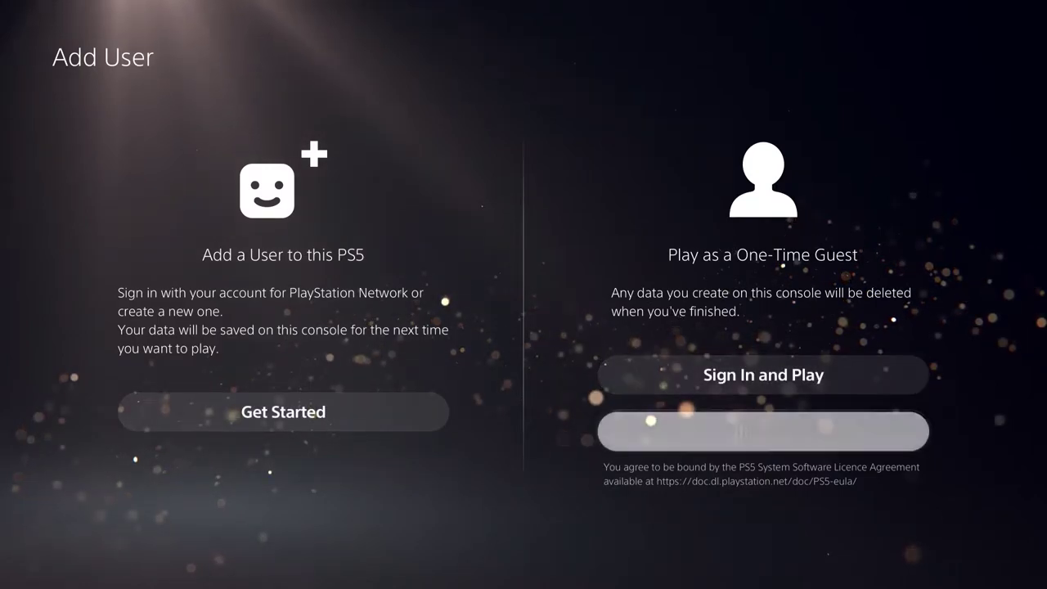
pyautogui.press('Up')
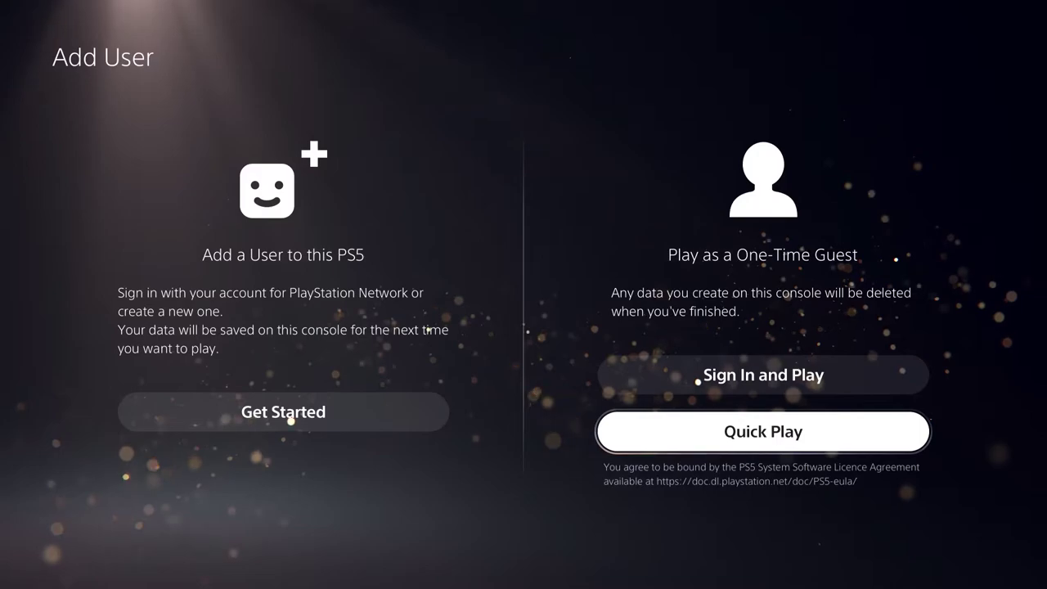
pyautogui.press('Up')
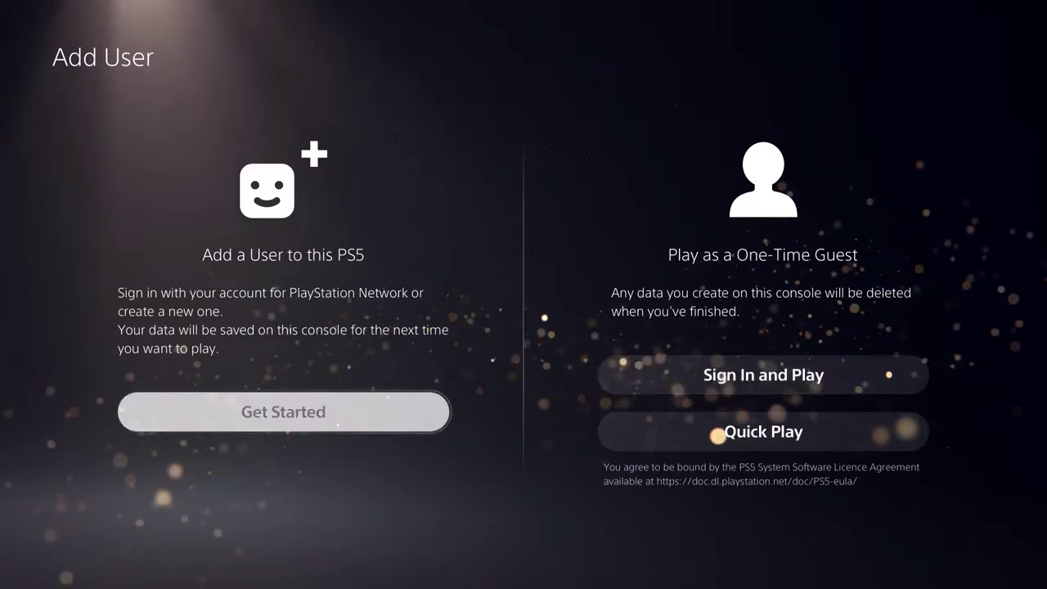
pyautogui.press('Left')
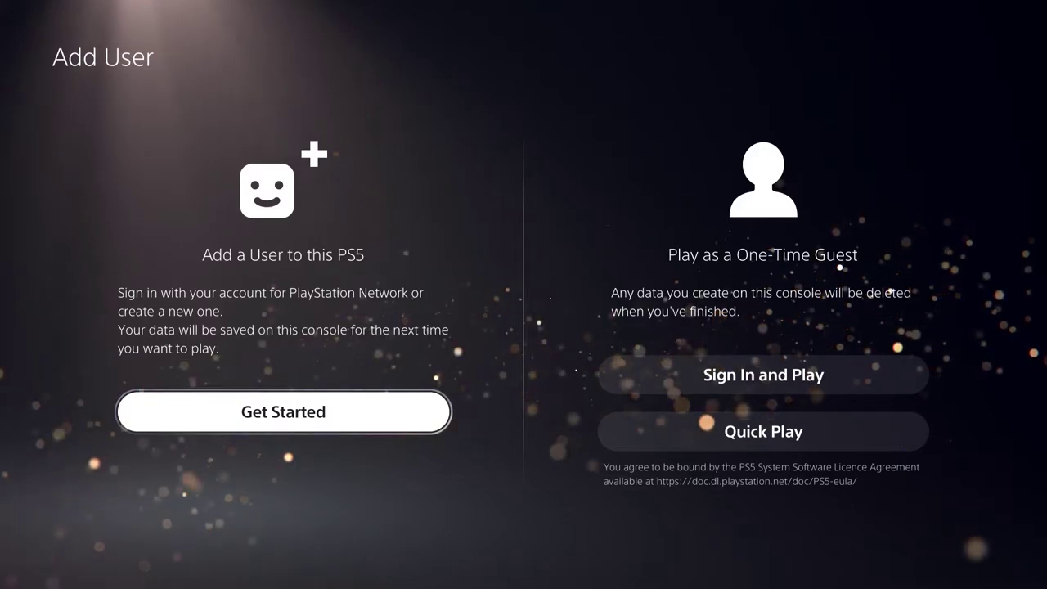
pyautogui.press('Right')
pyautogui.press('Left')
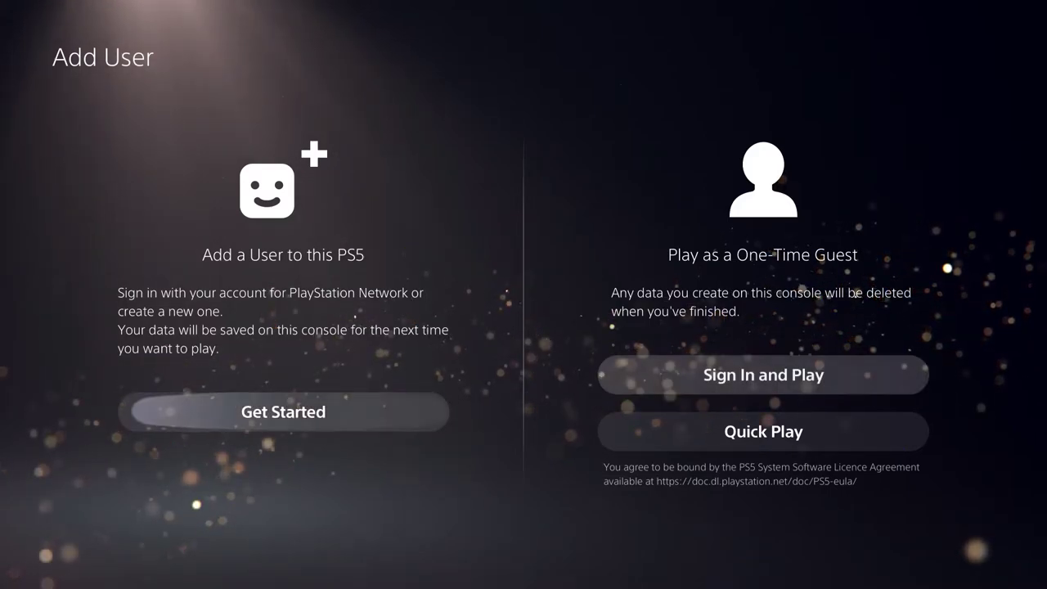
pyautogui.press('Return')
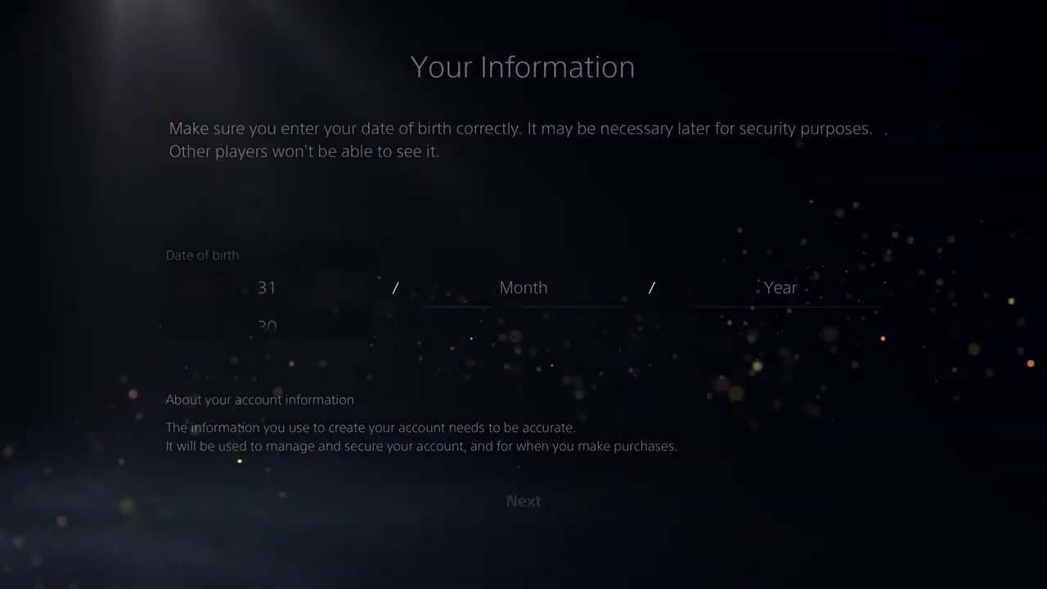
pyautogui.press('Down')
pyautogui.press('Down')
pyautogui.press('Down')
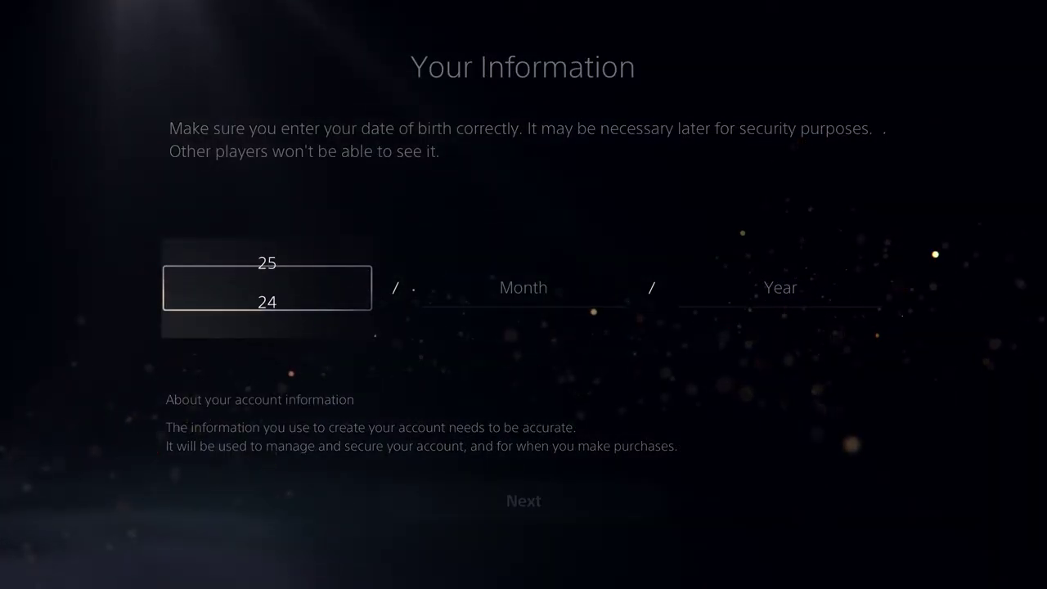
pyautogui.press('Return')
pyautogui.press('Right')
pyautogui.press('Return')
pyautogui.press('Down')
pyautogui.press('Down')
pyautogui.press('Return')
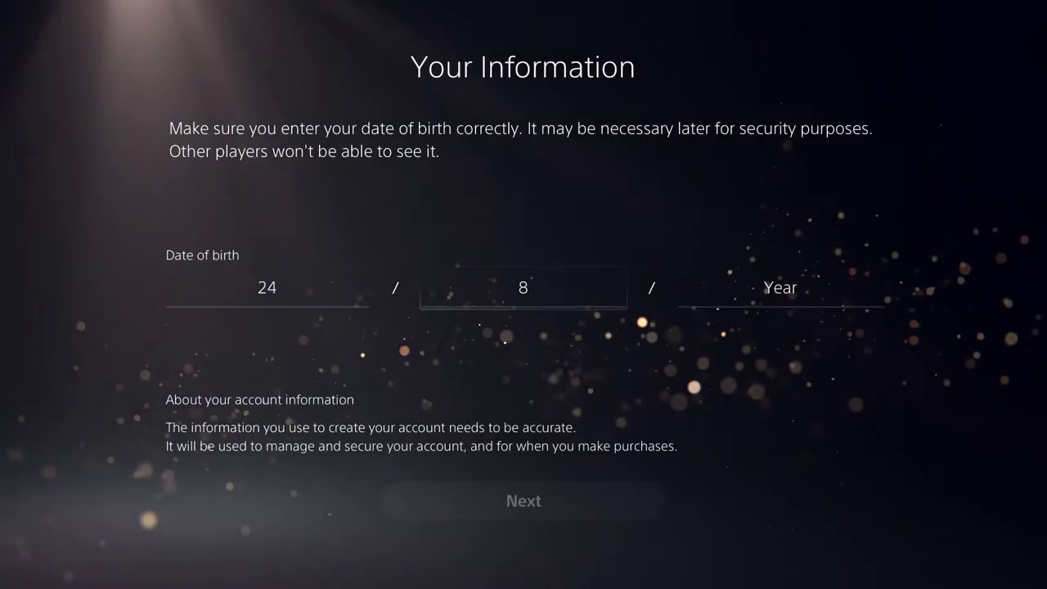
pyautogui.press('Right')
pyautogui.press('Return')
pyautogui.press('Down')
pyautogui.press('Down')
pyautogui.press('Down')
pyautogui.press('Down')
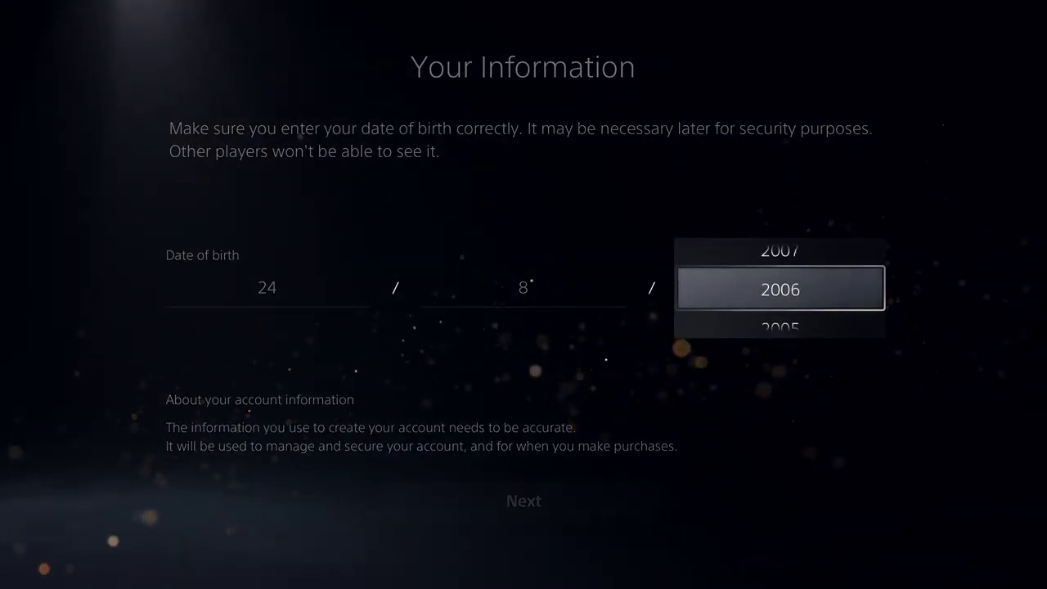
pyautogui.press('Return')
pyautogui.press('Return')
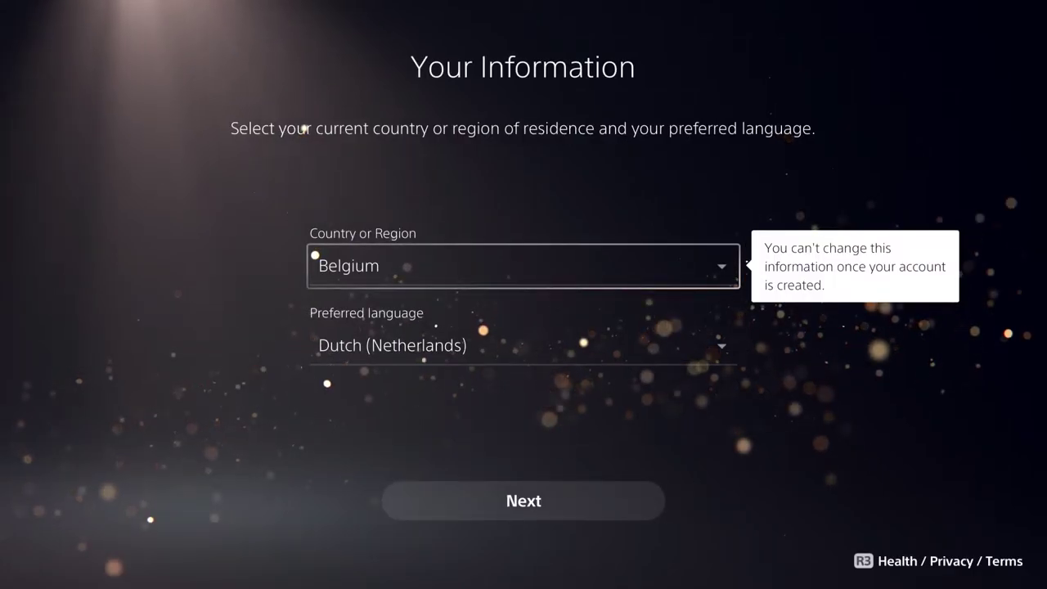
# Pick Japan from the country list, keeping Japanese (Japan) as preferred language
pyautogui.press('Return')
pyautogui.press('Down')
pyautogui.press('Down')
pyautogui.press('Down')
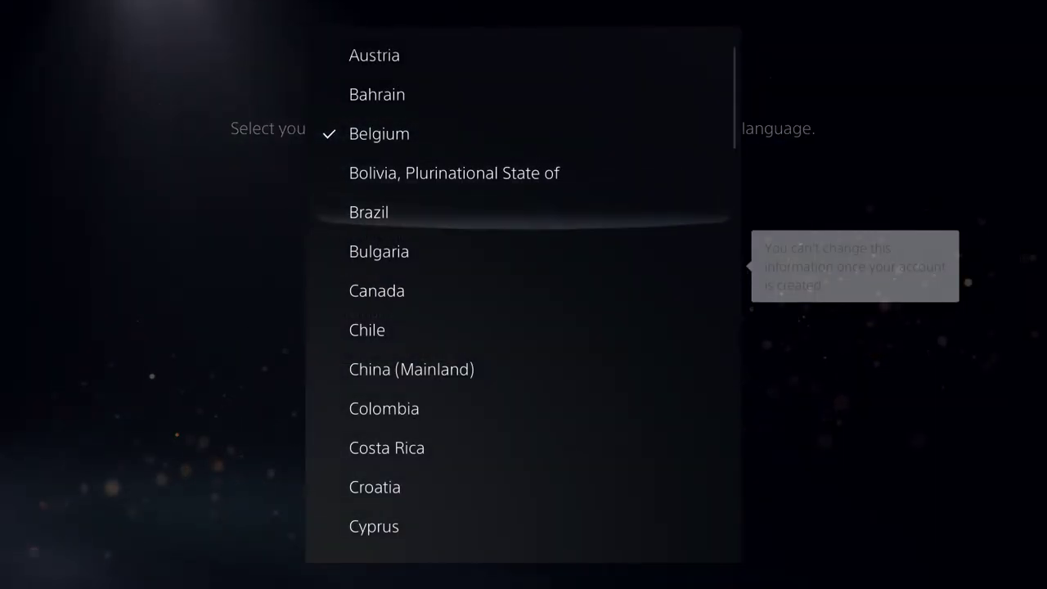
pyautogui.press('Down')
pyautogui.press('Down')
pyautogui.press('Down')
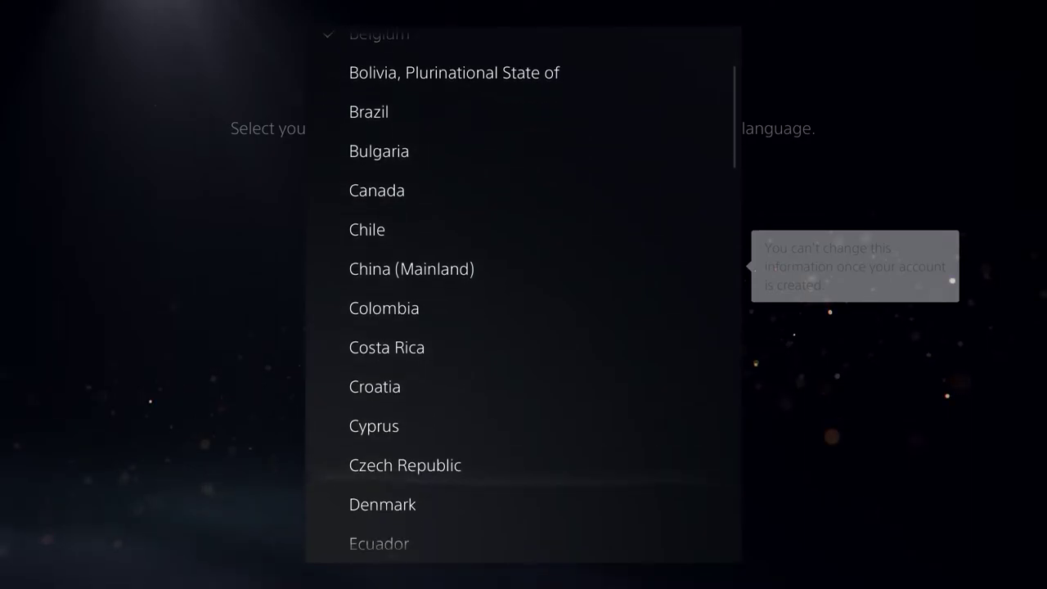
pyautogui.press('Down')
pyautogui.press('Down')
pyautogui.press('Down')
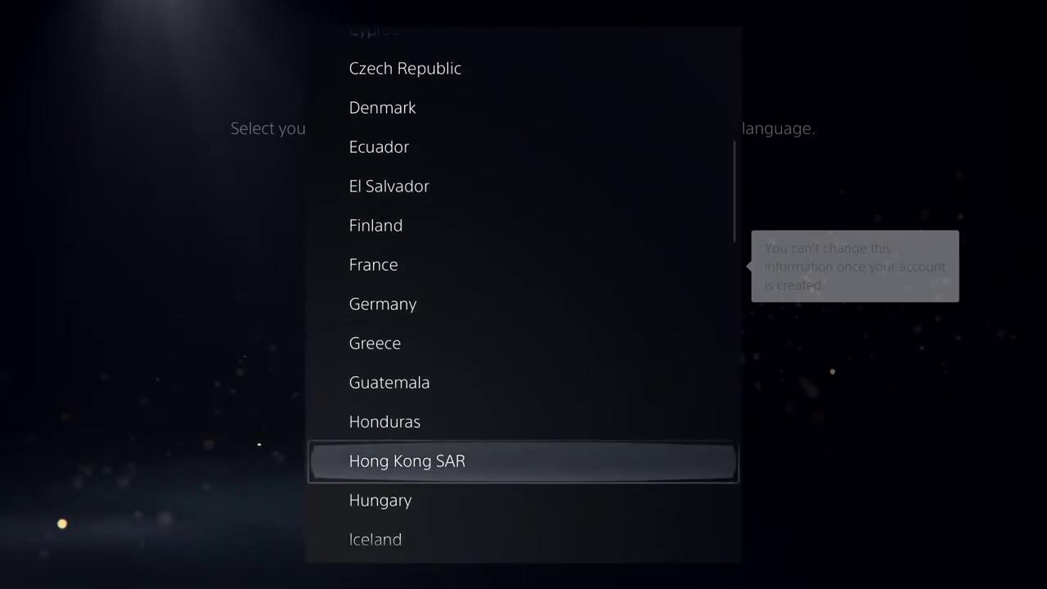
pyautogui.press('Down')
pyautogui.press('Down')
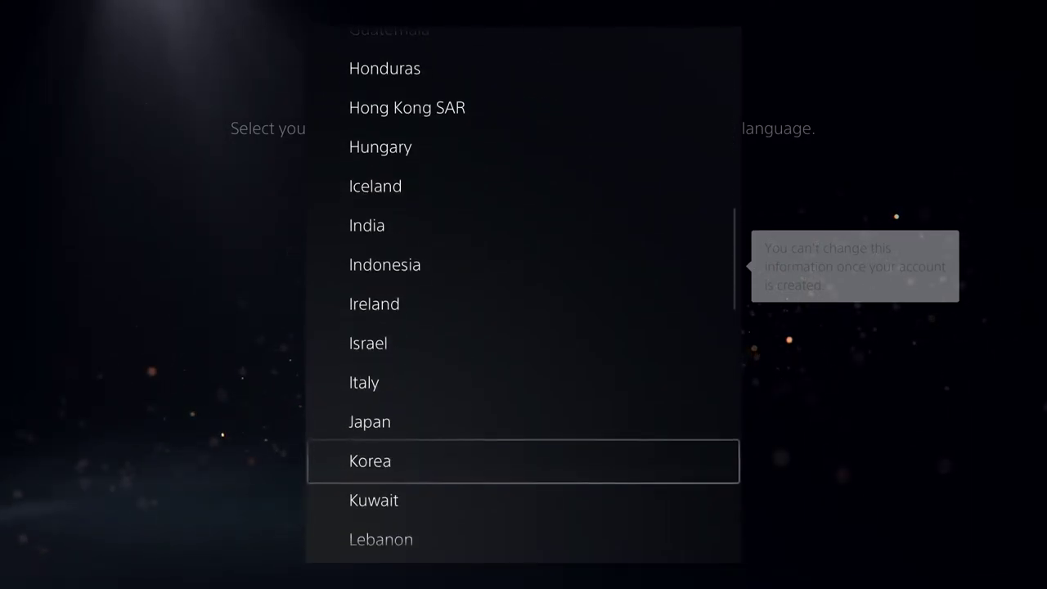
pyautogui.press('Up')
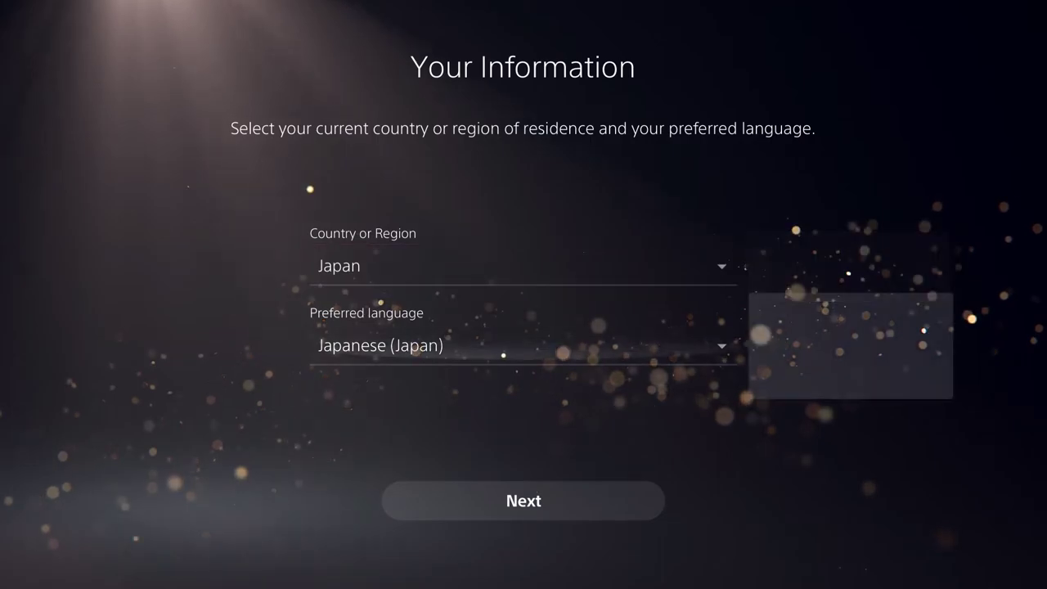
pyautogui.press('Return')
pyautogui.press('Return')
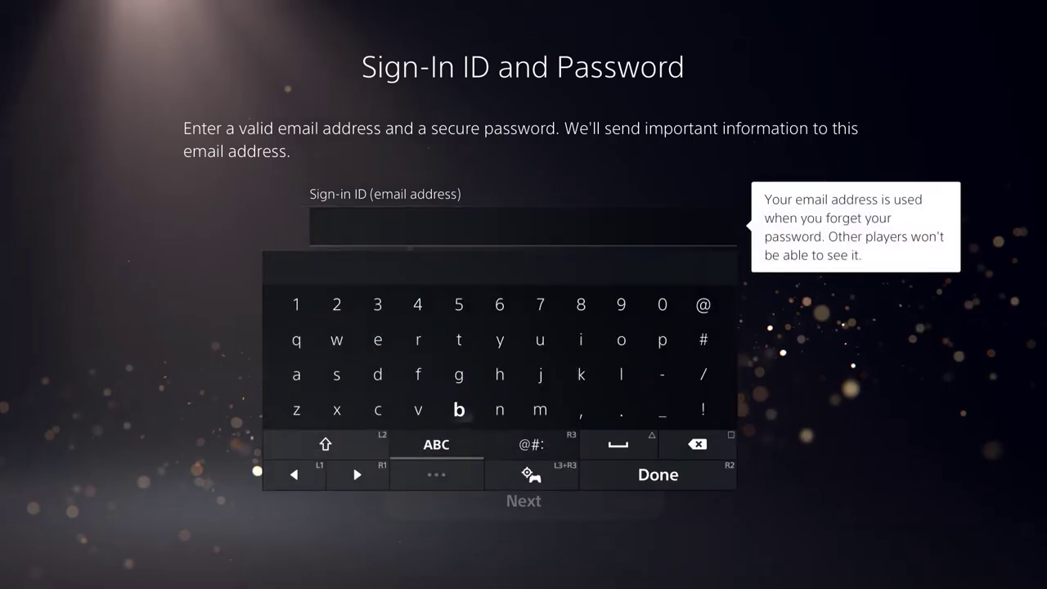
# Move between the blank Sign-in ID, Password and Confirm password fields
pyautogui.press('Down')
pyautogui.press('Down')
pyautogui.press('Up')
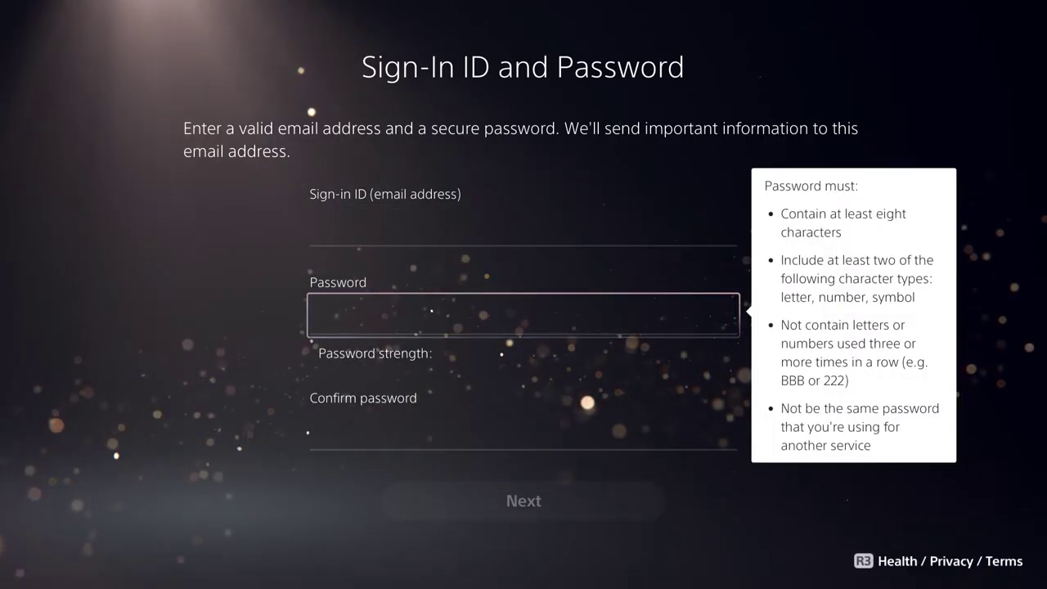
# Go back to the country and language page, then continue past it
pyautogui.press('Escape')
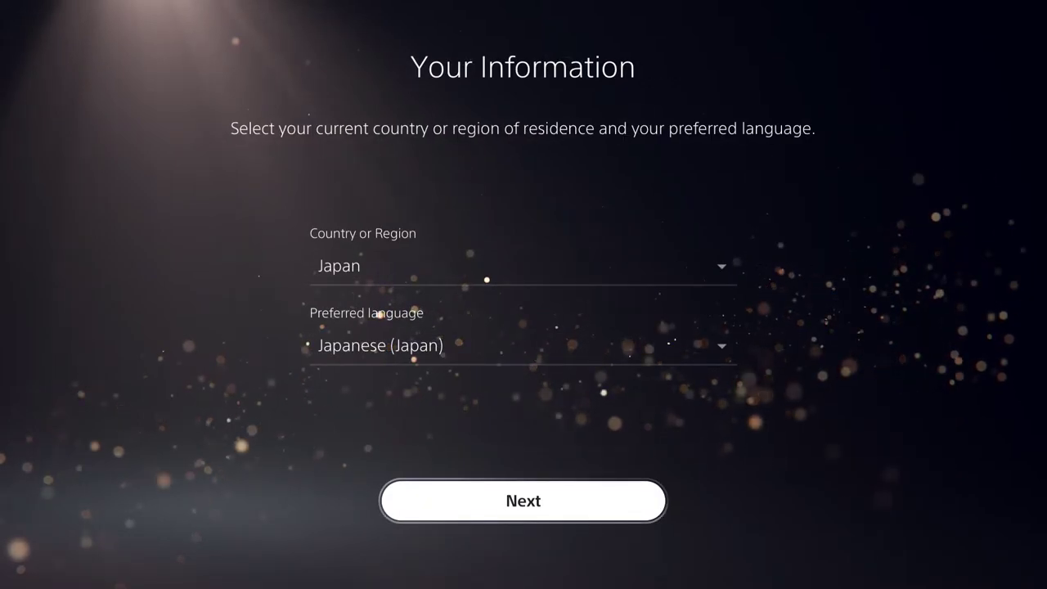
pyautogui.press('Return')
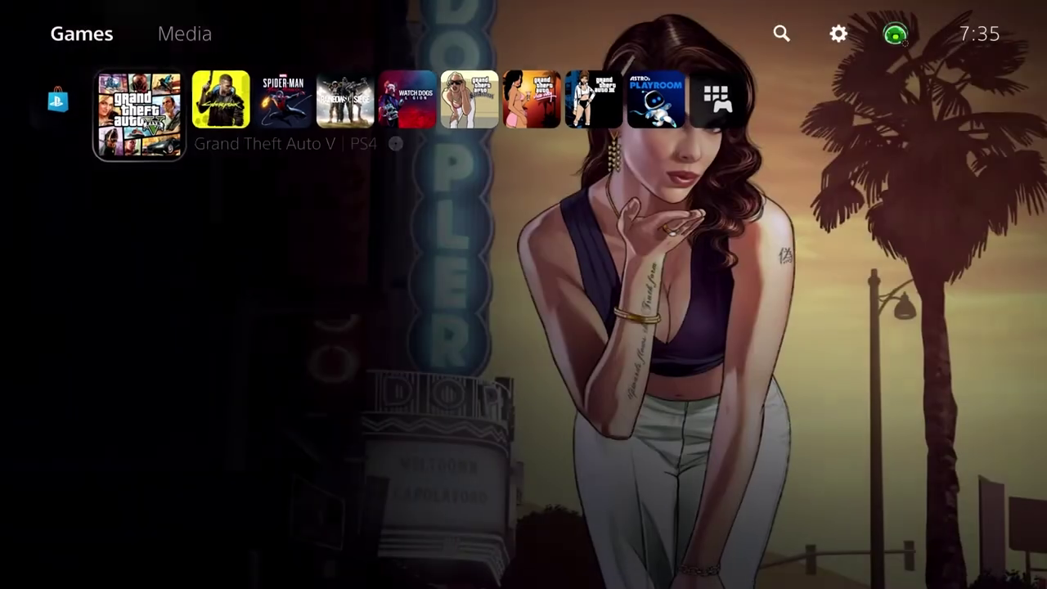
# Open the PlayStation Store and reach the Bladeren (Browse) tab's Alle games grid
pyautogui.press('Left')
pyautogui.press('Return')
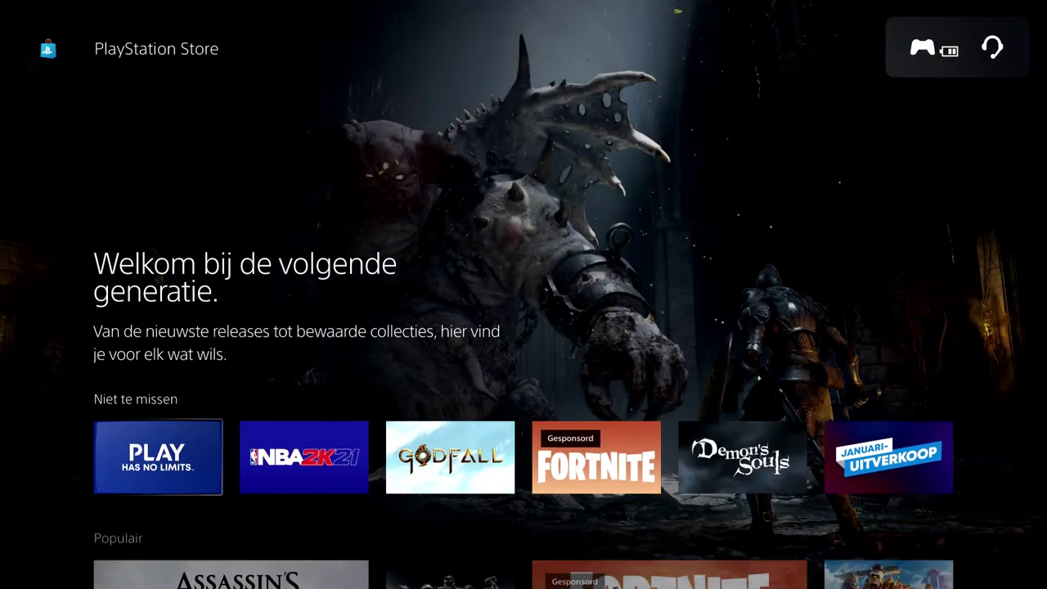
pyautogui.press('Down')
pyautogui.press('Up')
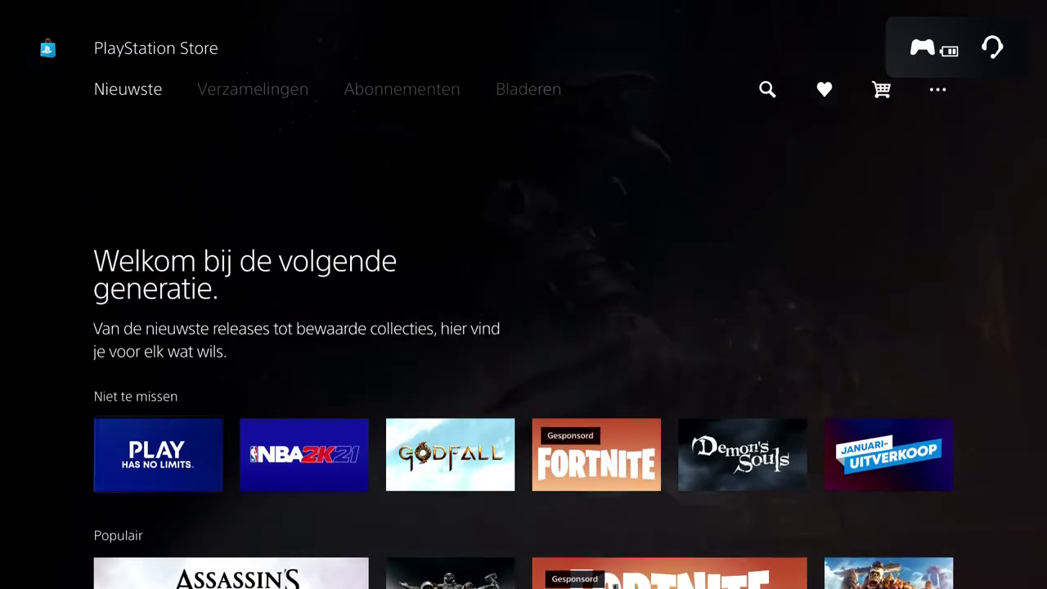
pyautogui.press('Up')
pyautogui.press('Right')
pyautogui.press('Right')
pyautogui.press('Right')
pyautogui.press('Right')
pyautogui.press('Right')
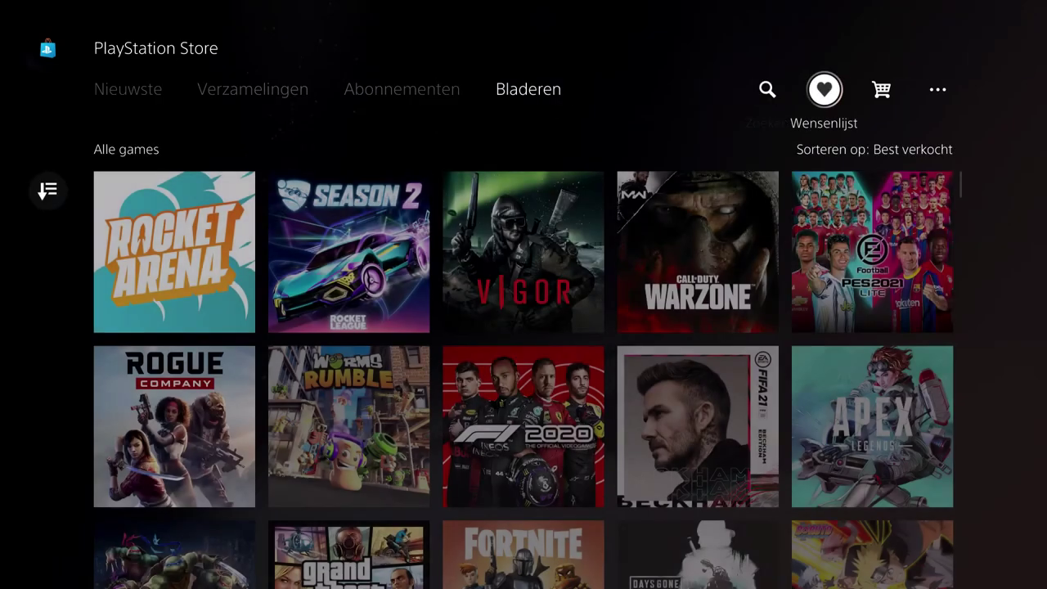
pyautogui.press('Left')
pyautogui.press('Left')
pyautogui.press('Right')
pyautogui.press('Right')
pyautogui.press('Right')
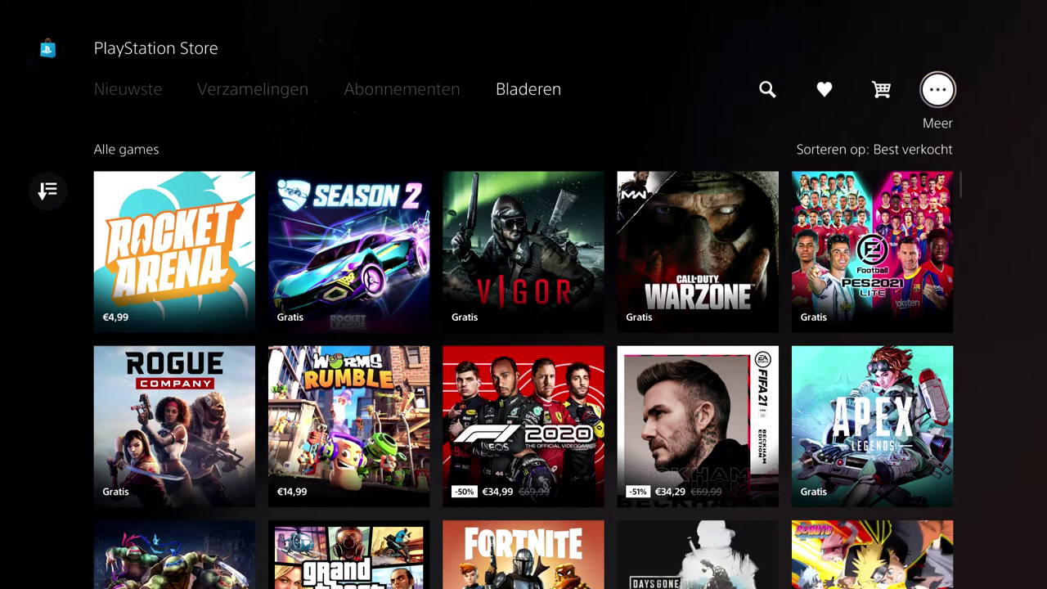
# Open the Store's ••• (Meer) menu and go to the Winkelregio settings
pyautogui.press('Return')
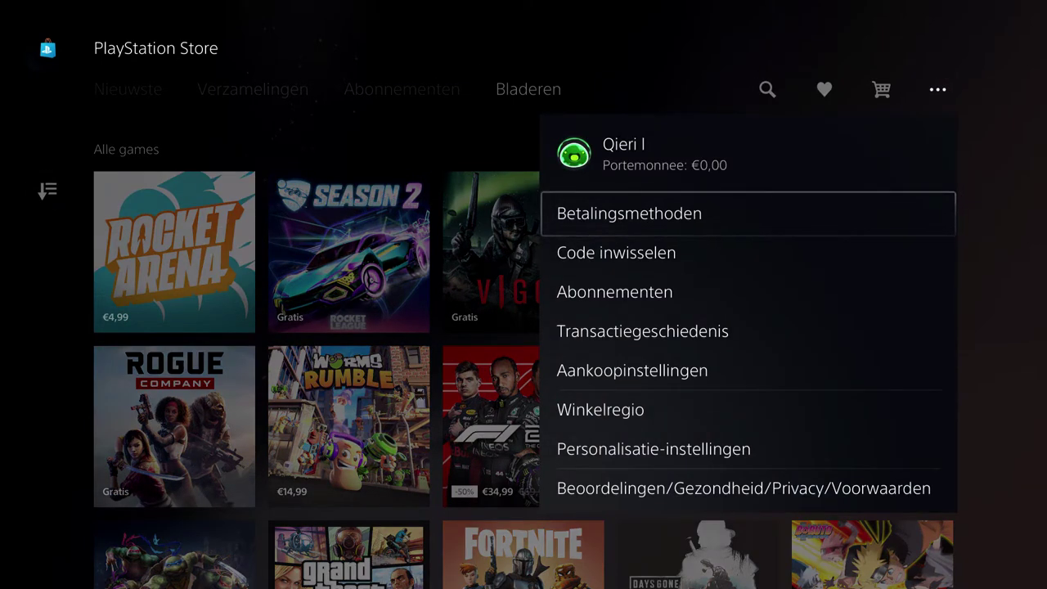
pyautogui.press('Down')
pyautogui.press('Down')
pyautogui.press('Up')
pyautogui.press('Up')
pyautogui.press('Down')
pyautogui.press('Down')
pyautogui.press('Down')
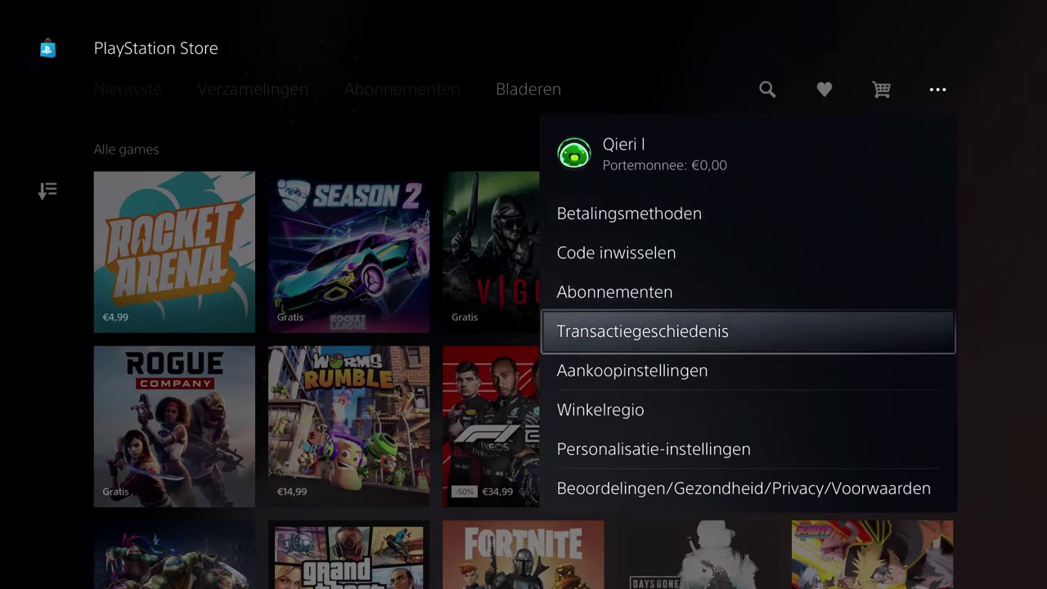
pyautogui.press('Down')
pyautogui.press('Down')
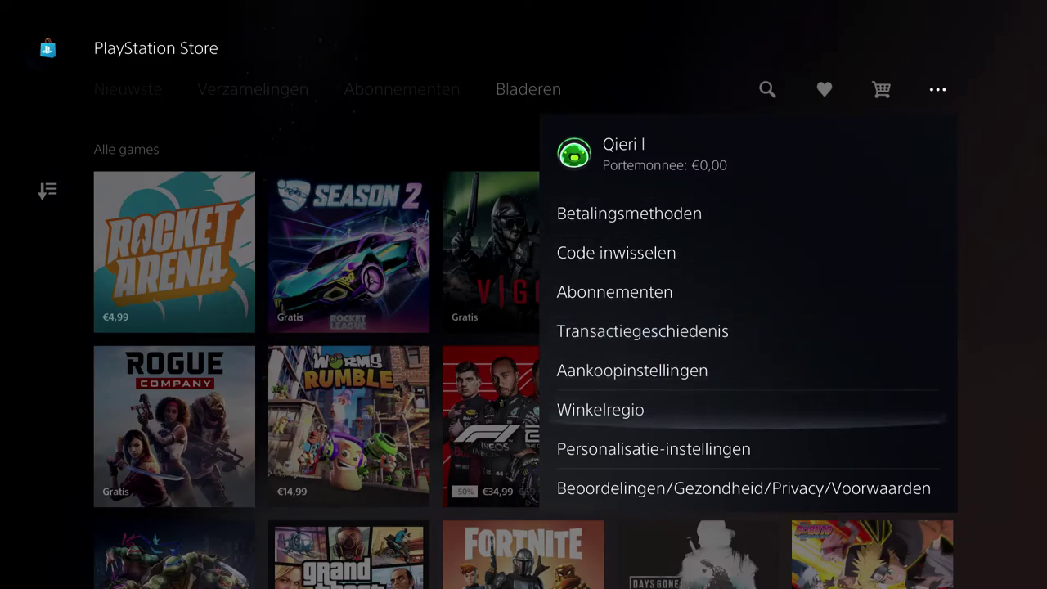
pyautogui.press('Return')
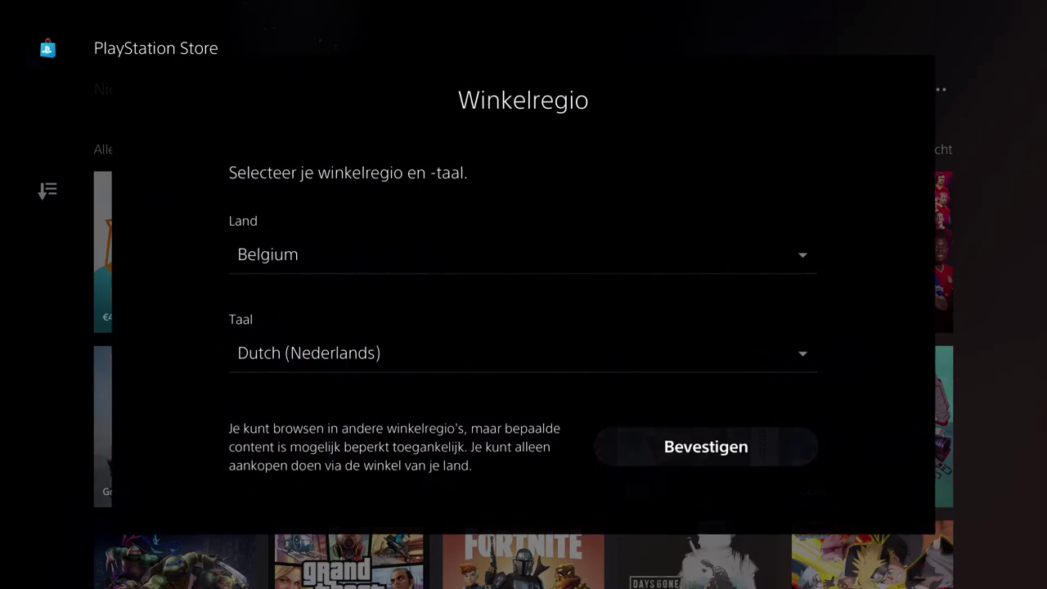
# Open the Land dropdown and scroll through the country list to the bottom
pyautogui.press('Return')
pyautogui.press('Down')
pyautogui.press('Down')
pyautogui.press('Down')
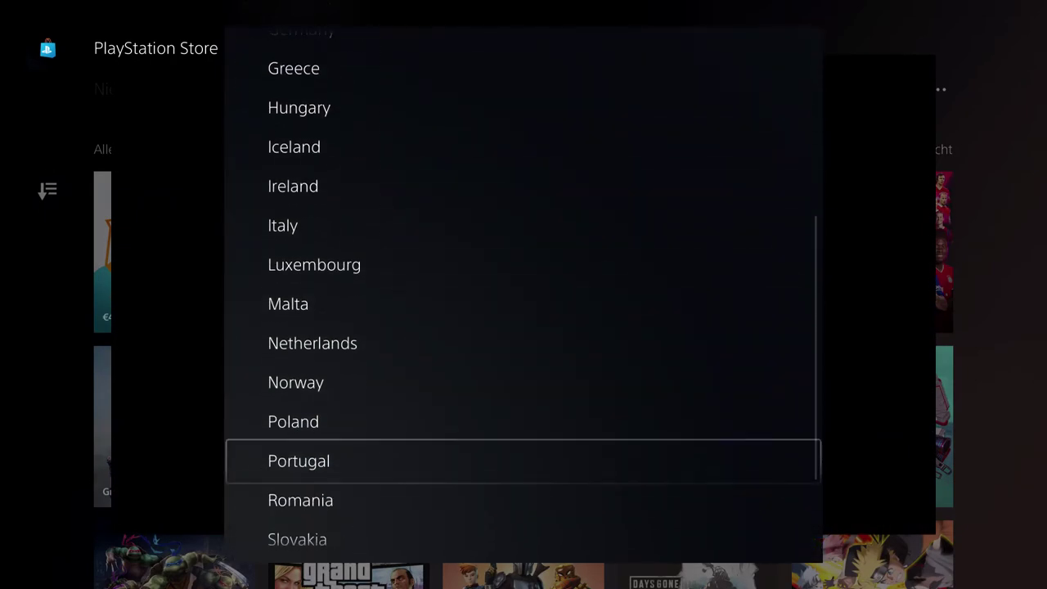
pyautogui.press('Down')
pyautogui.press('Down')
pyautogui.press('Down')
pyautogui.press('Up')
pyautogui.press('Up')
pyautogui.press('Up')
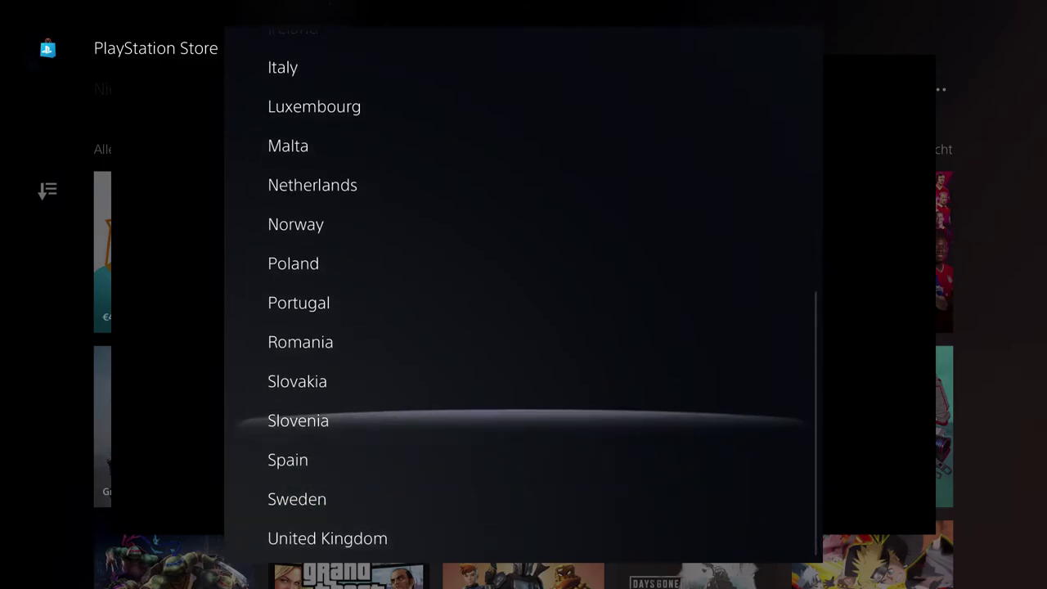
pyautogui.press('Up')
pyautogui.press('Up')
pyautogui.press('Up')
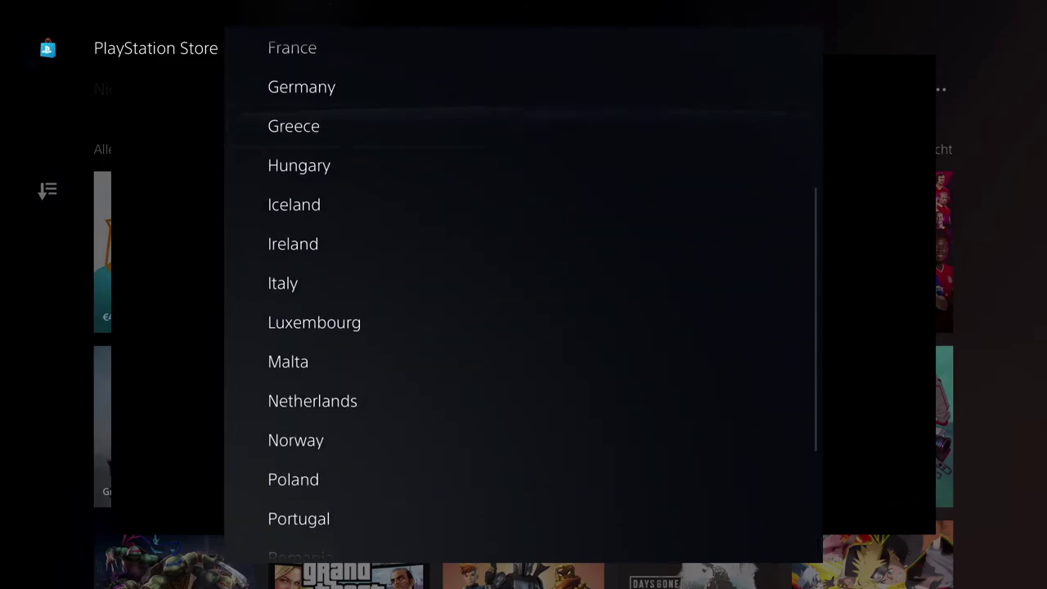
pyautogui.press('Up')
pyautogui.press('Up')
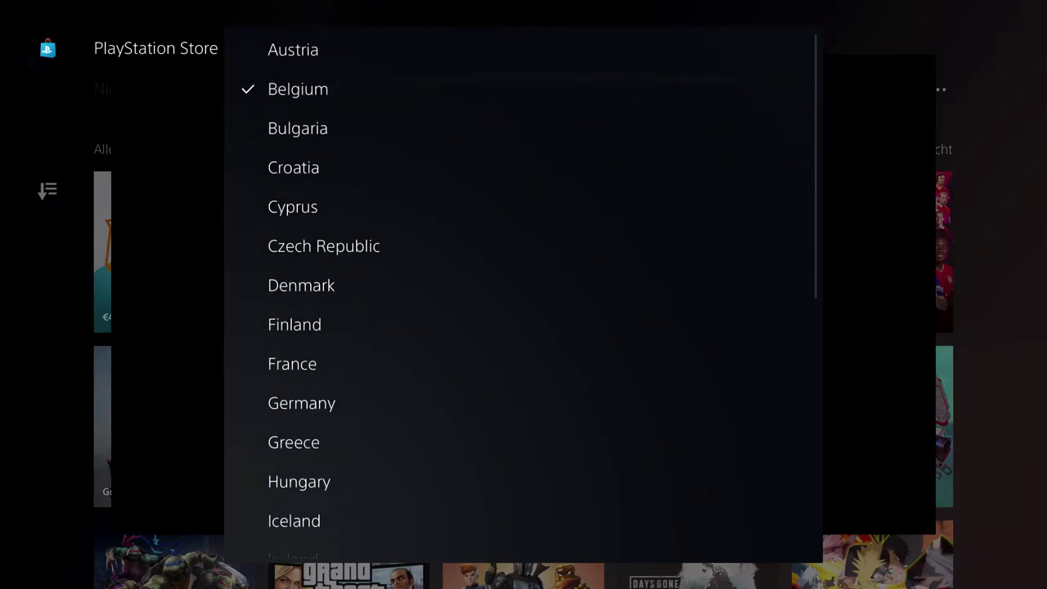
pyautogui.press('Down')
pyautogui.press('Down')
pyautogui.press('Down')
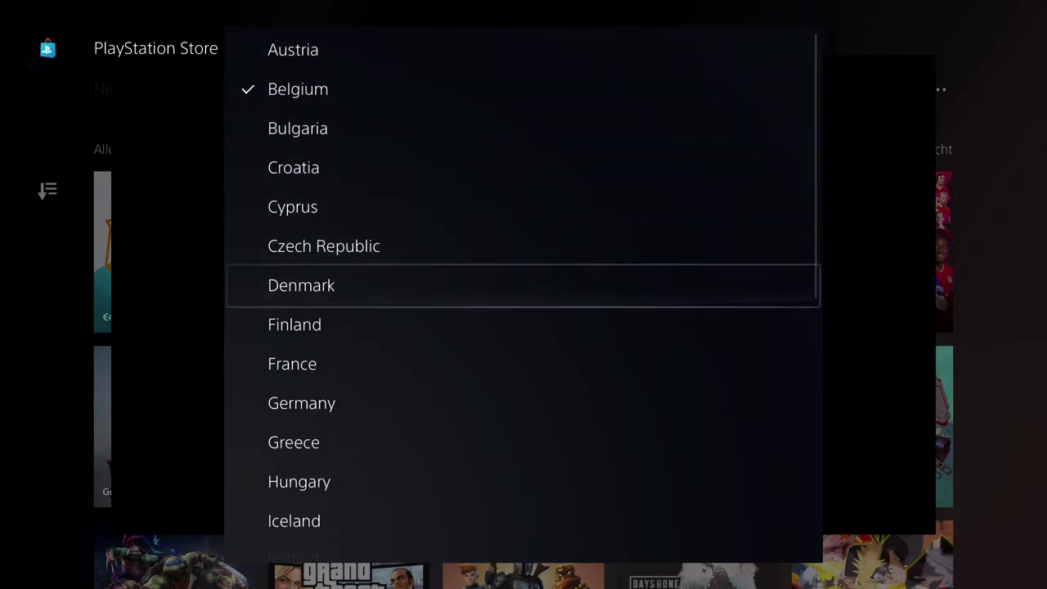
pyautogui.press('Down')
pyautogui.press('Down')
pyautogui.press('Down')
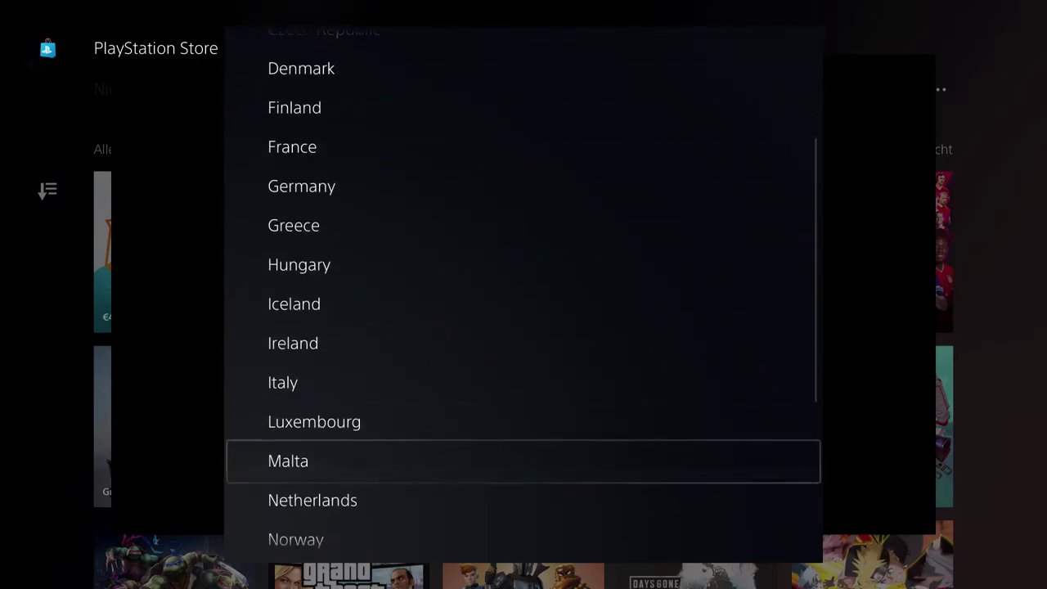
pyautogui.press('Down')
pyautogui.press('Down')
pyautogui.press('Down')
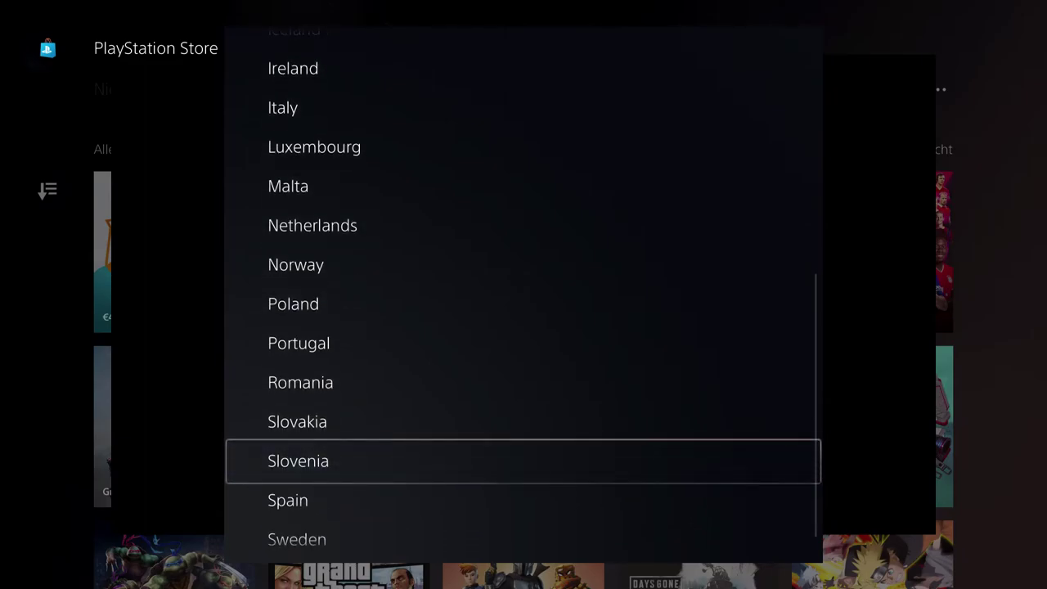
pyautogui.press('Down')
pyautogui.press('Down')
pyautogui.press('Down')
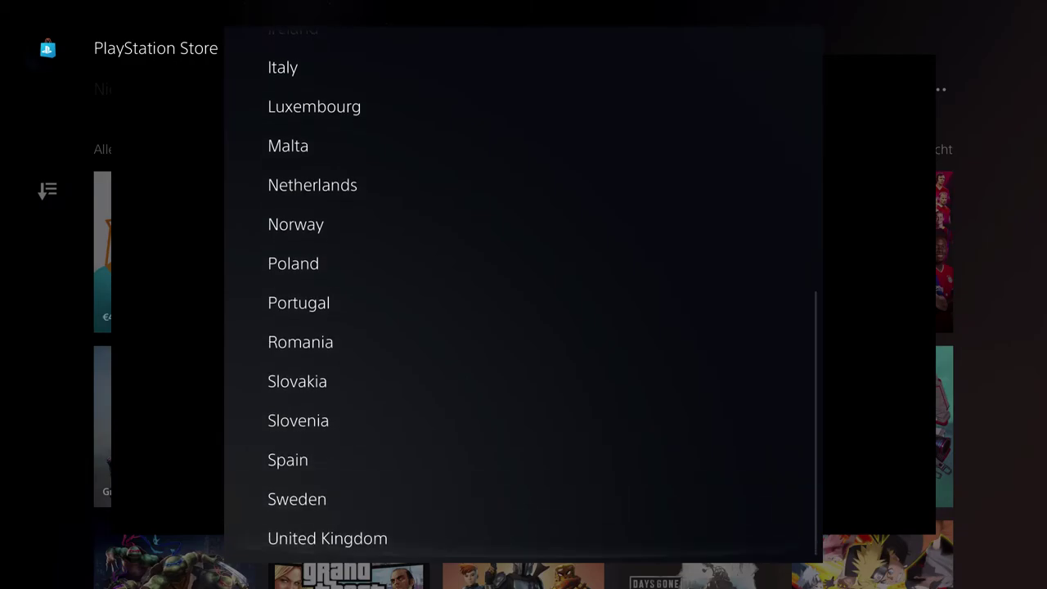
# Scroll back up past Netherlands and Malta to Belgium and keep Belgium selected
pyautogui.press('Up')
pyautogui.press('Up')
pyautogui.press('Up')
pyautogui.press('Up')
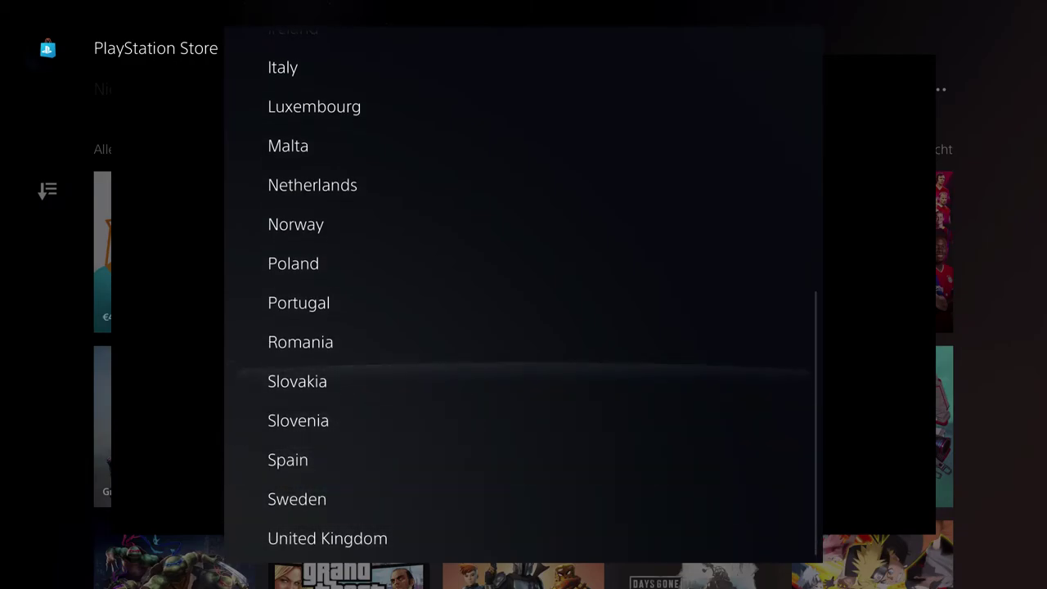
pyautogui.press('Up')
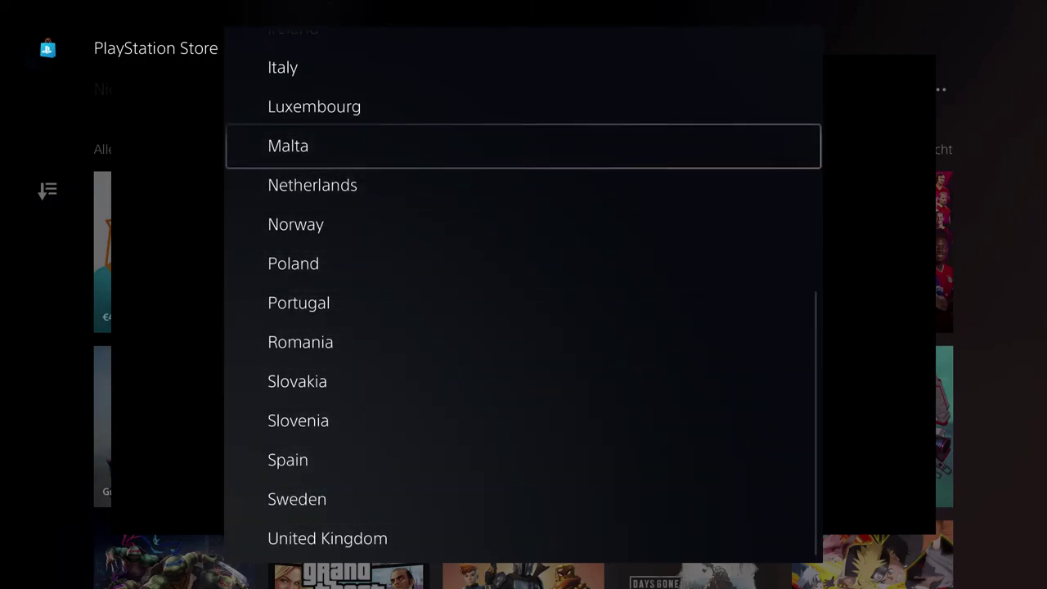
pyautogui.press('Up')
pyautogui.press('Up')
pyautogui.press('Up')
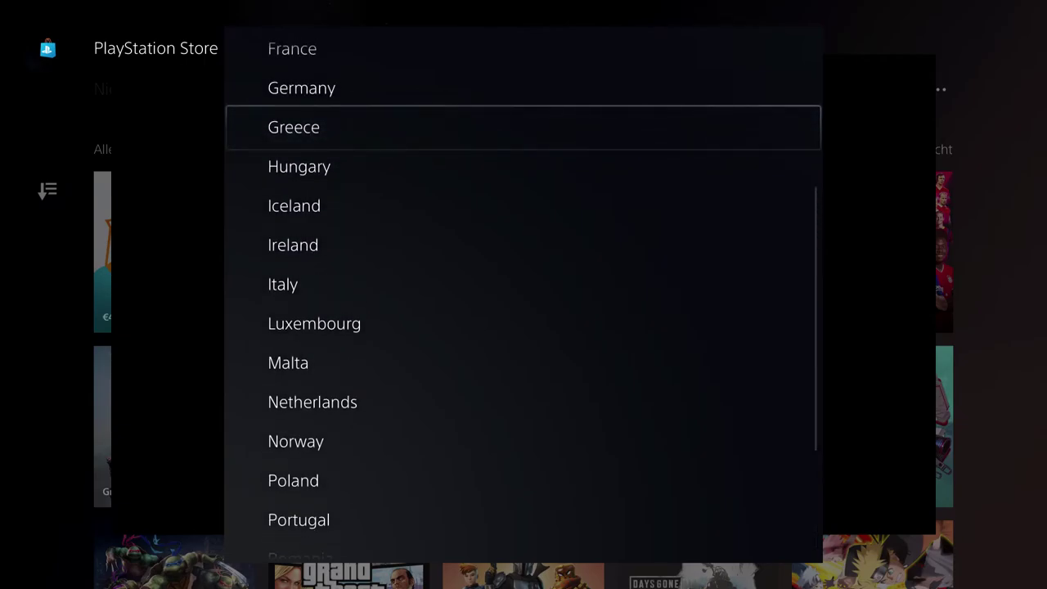
pyautogui.press('Up')
pyautogui.press('Up')
pyautogui.press('Up')
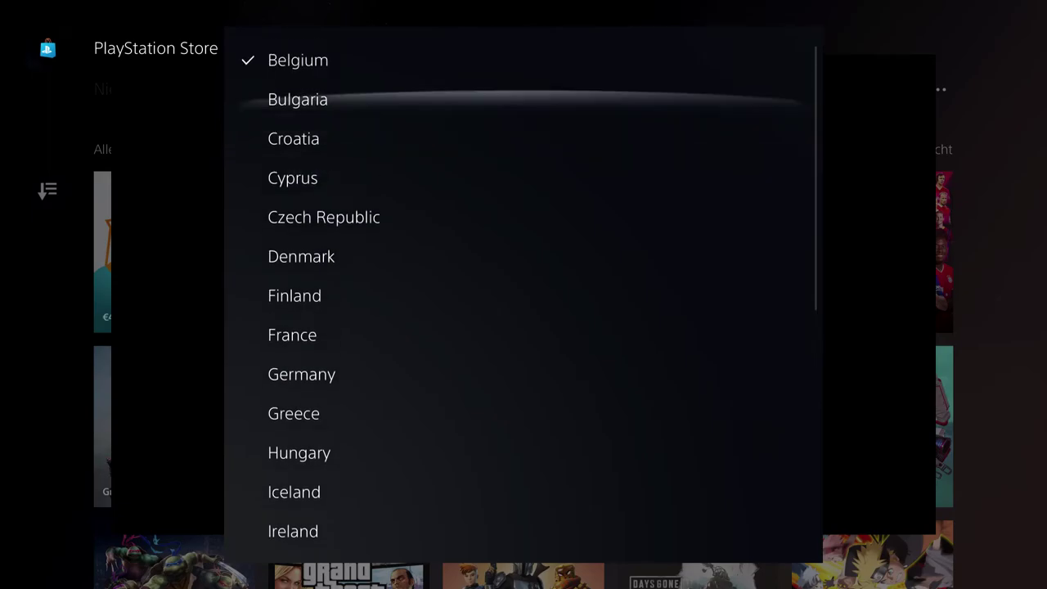
pyautogui.press('Up')
pyautogui.press('Down')
pyautogui.press('Down')
pyautogui.press('Down')
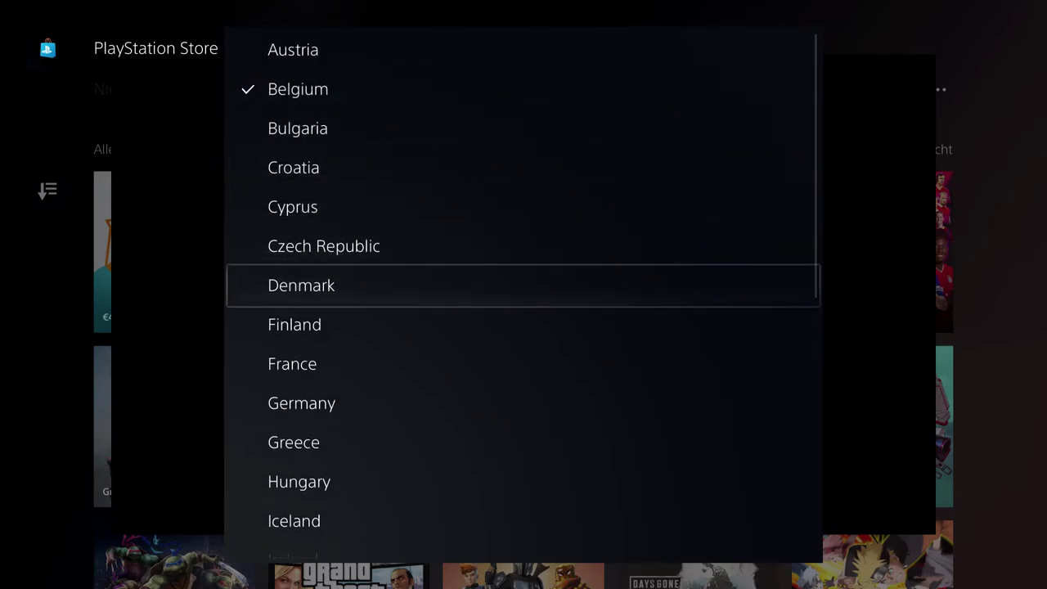
pyautogui.press('Down')
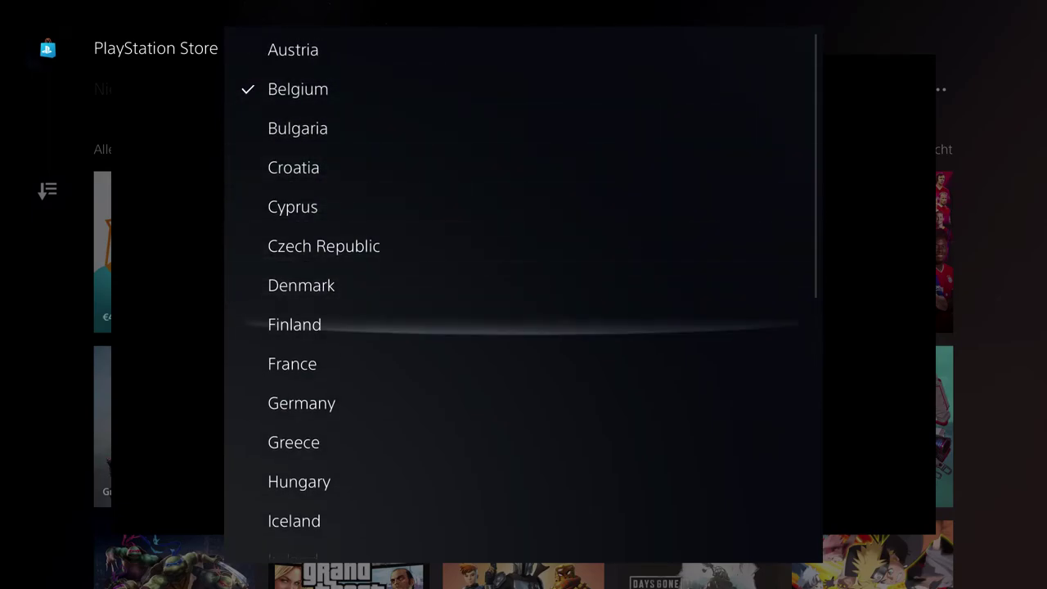
pyautogui.press('Down')
pyautogui.press('Escape')
# Confirm Belgium as the store region and exit the Store to Home
pyautogui.press('Down')
pyautogui.press('Return')
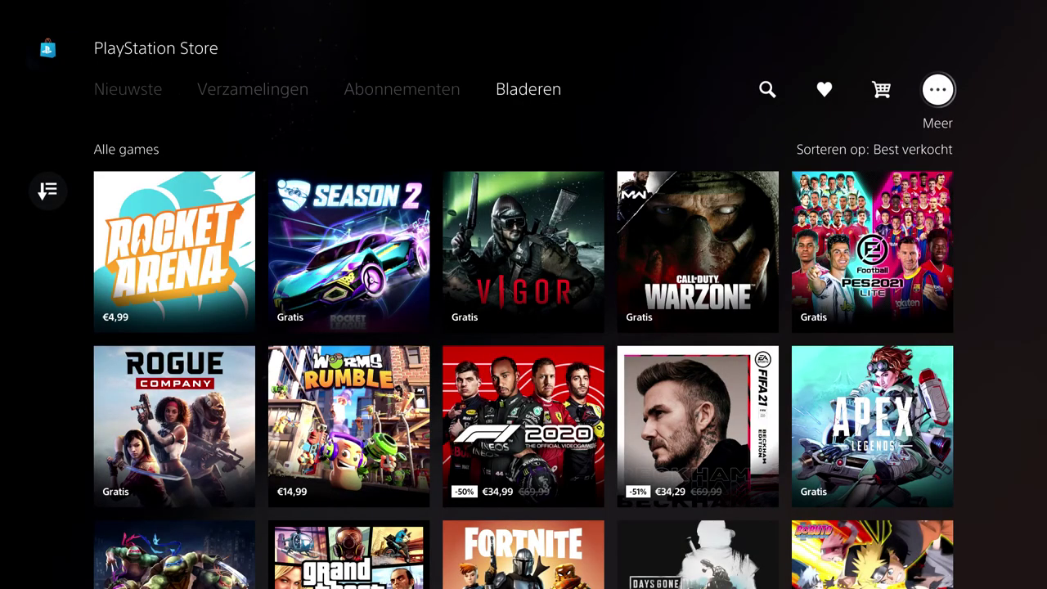
pyautogui.press('Escape')
# Open the account's Profile page from the avatar on the home screen
pyautogui.press('Right')
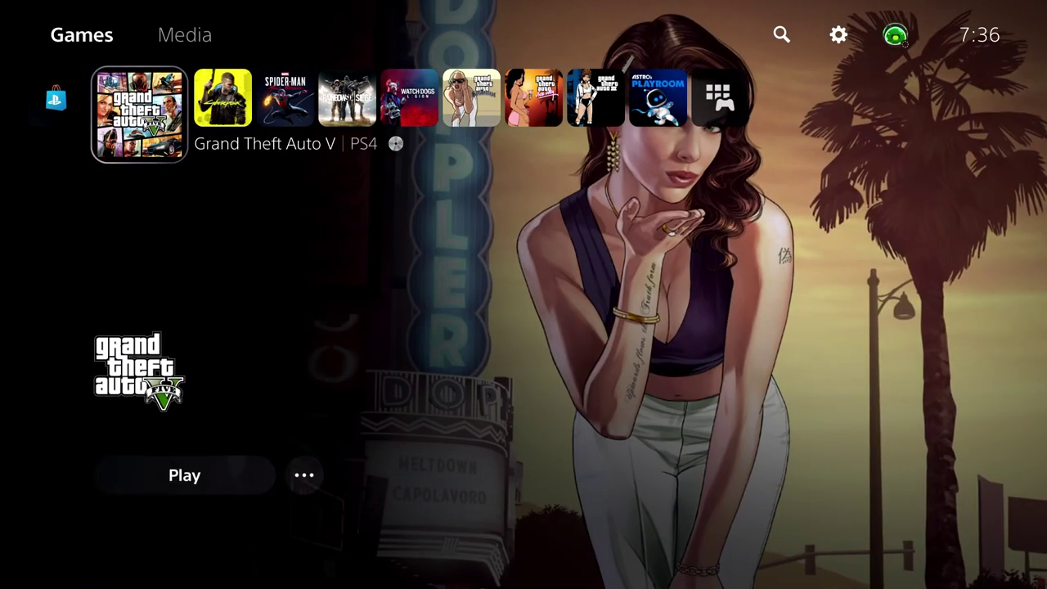
pyautogui.press('Up')
pyautogui.press('Right')
pyautogui.press('Right')
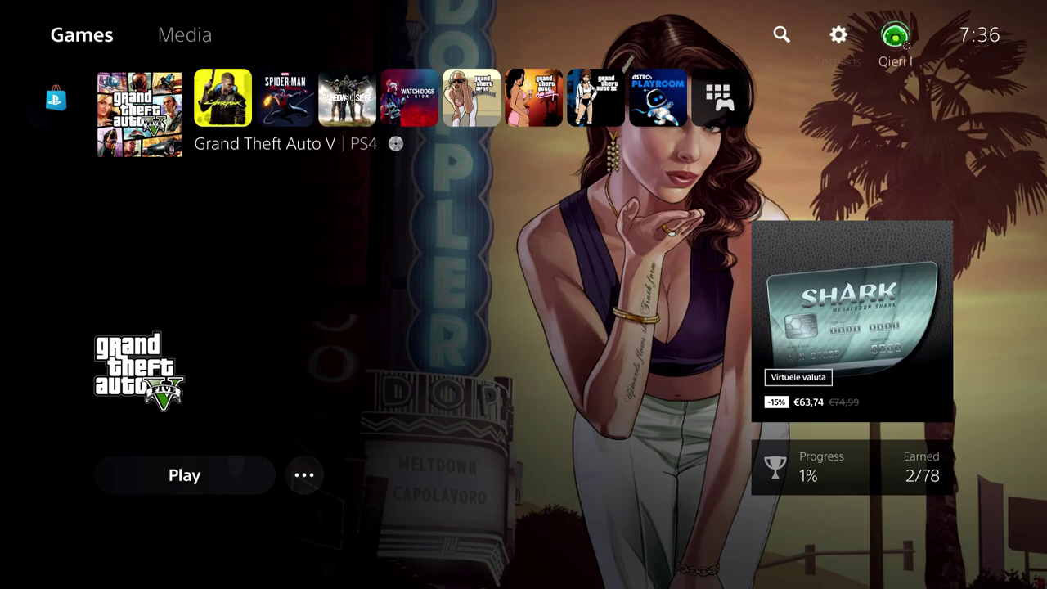
pyautogui.press('Return')
pyautogui.press('Down')
pyautogui.press('Return')
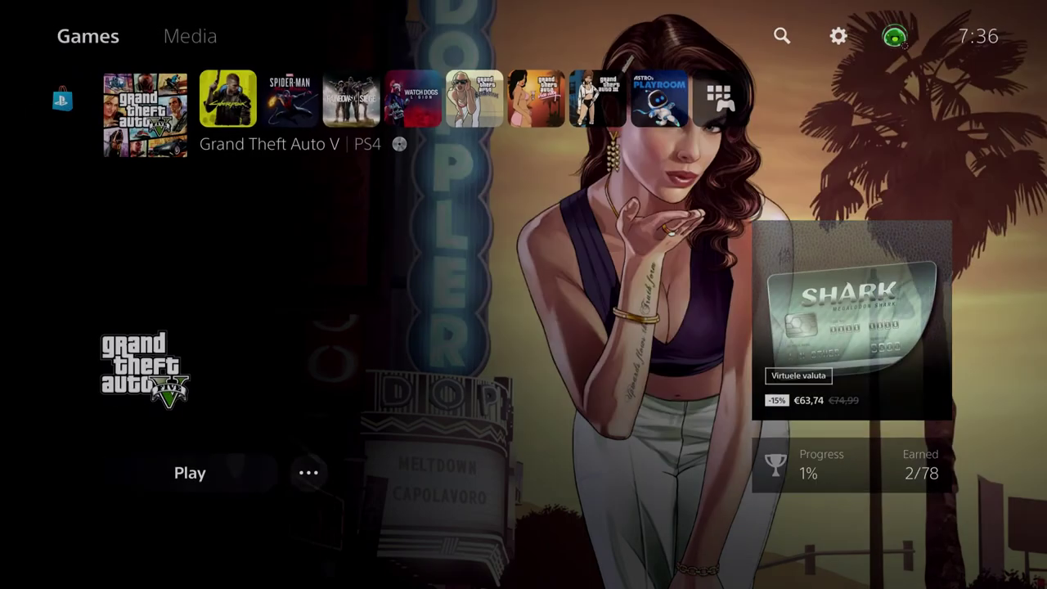